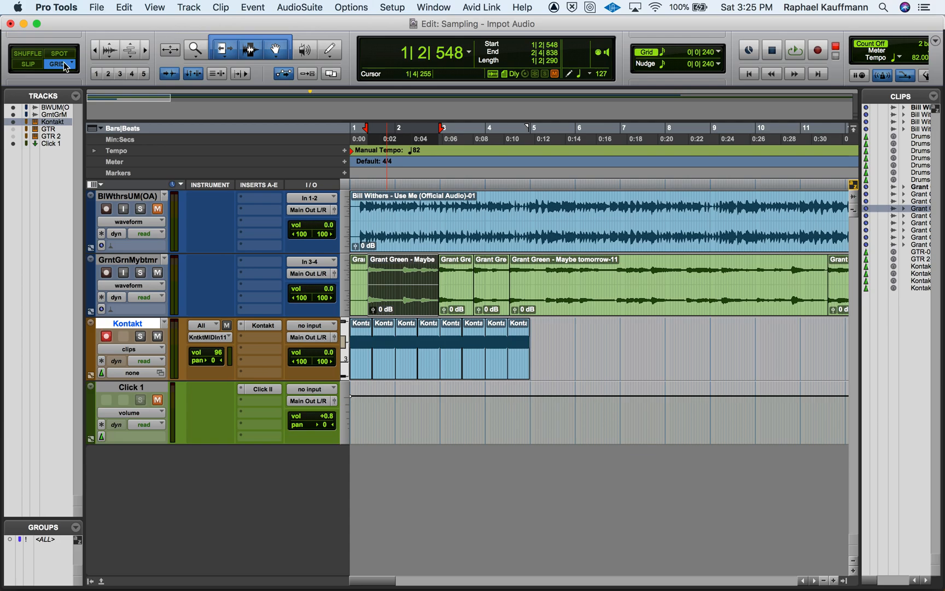
- Disarm recording on the Kontakt track and play back the session from the start
key("Return")
key("space")
key("space")
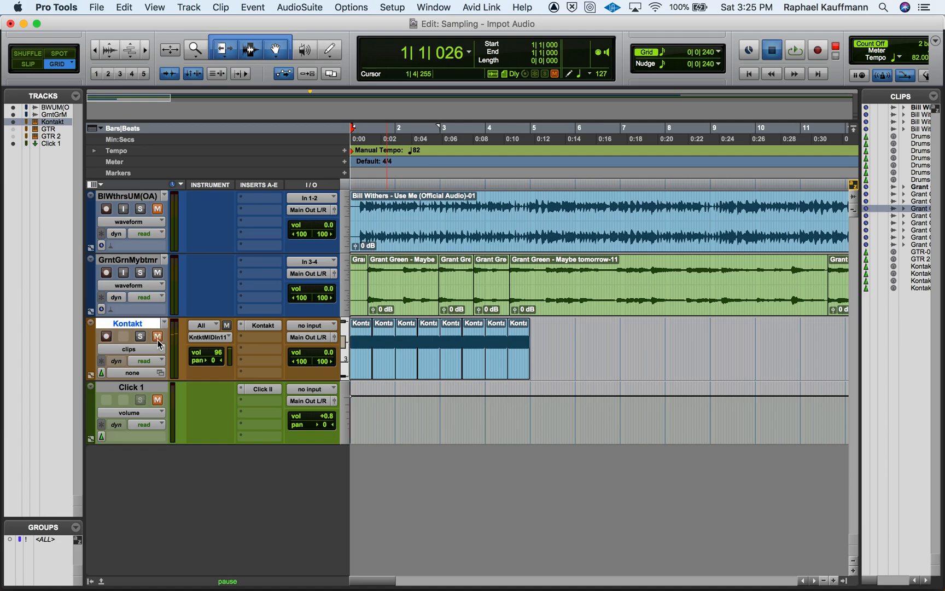
key("space")
left_click(106, 336)
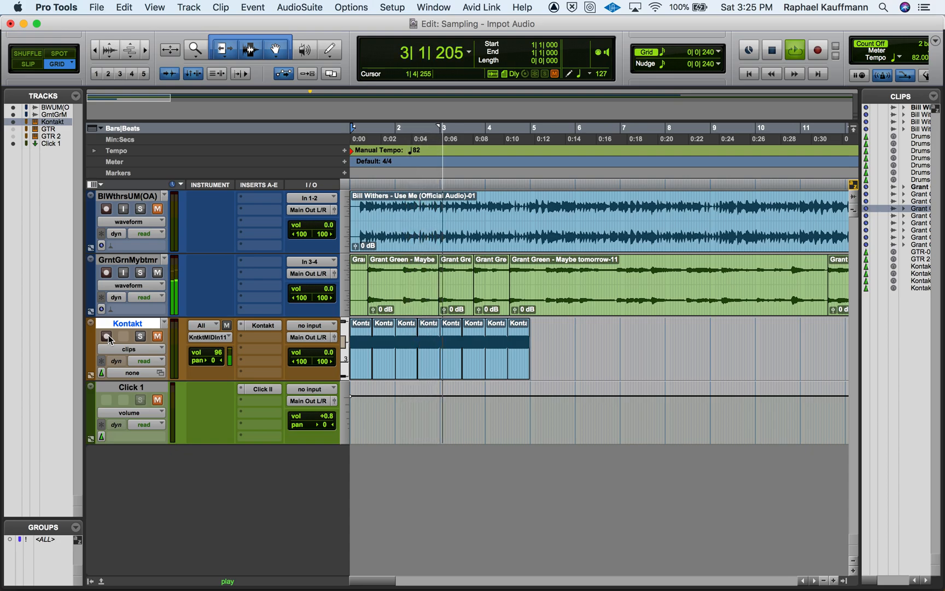
key("space")
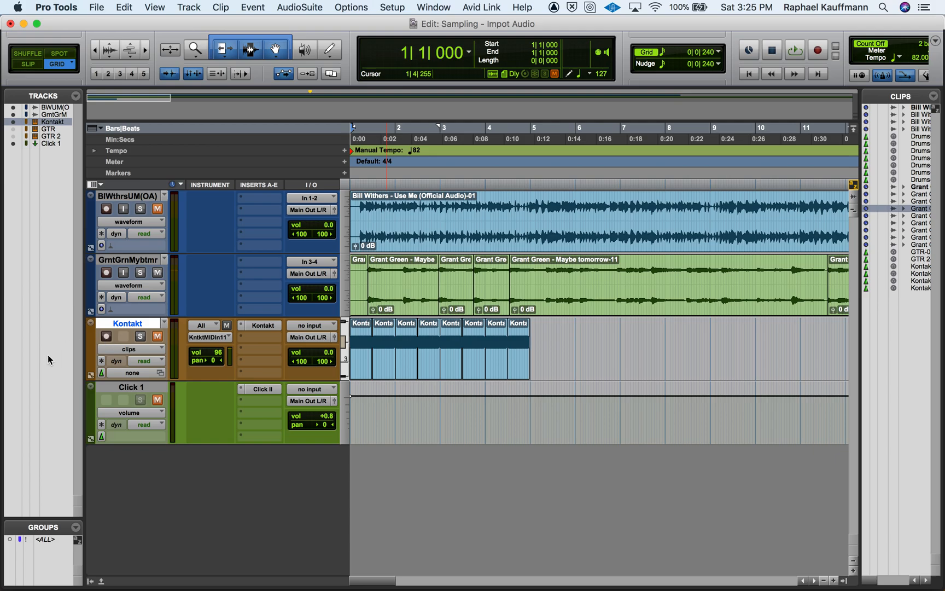
- Delete the short opening clip from the GrntGrnMybtmr track and audition the clip that follows it
left_click(361, 308)
key("Delete")
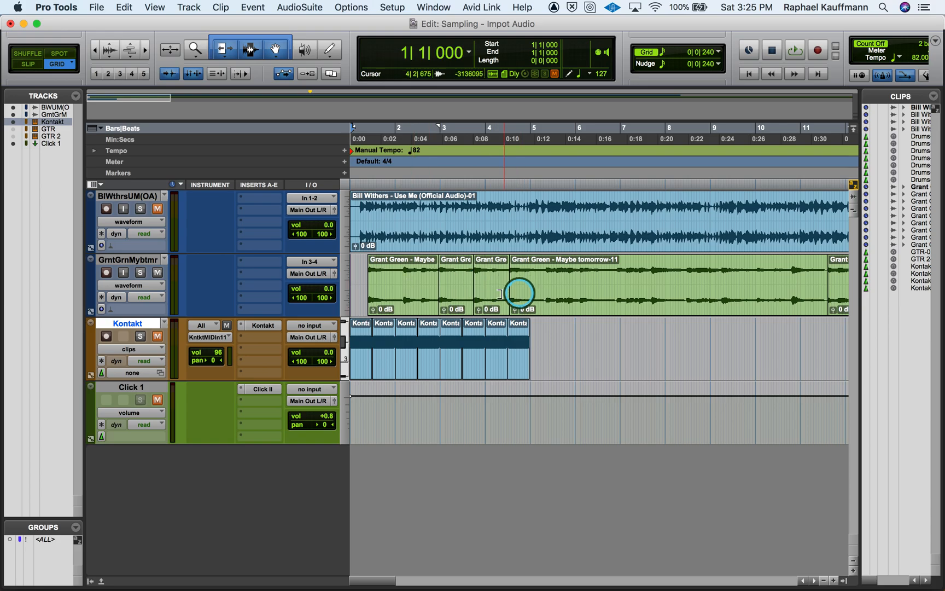
left_click(412, 299)
key("space")
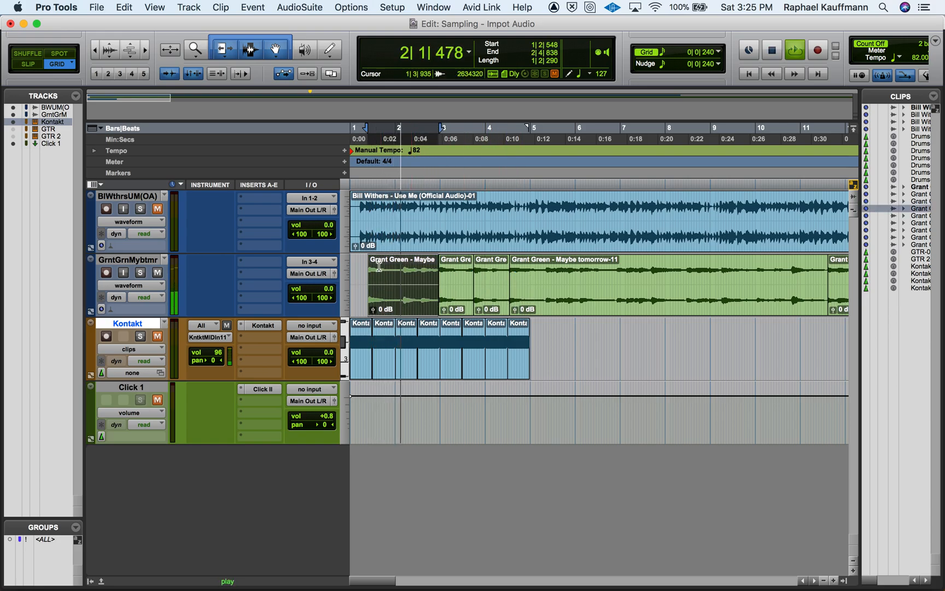
key("space")
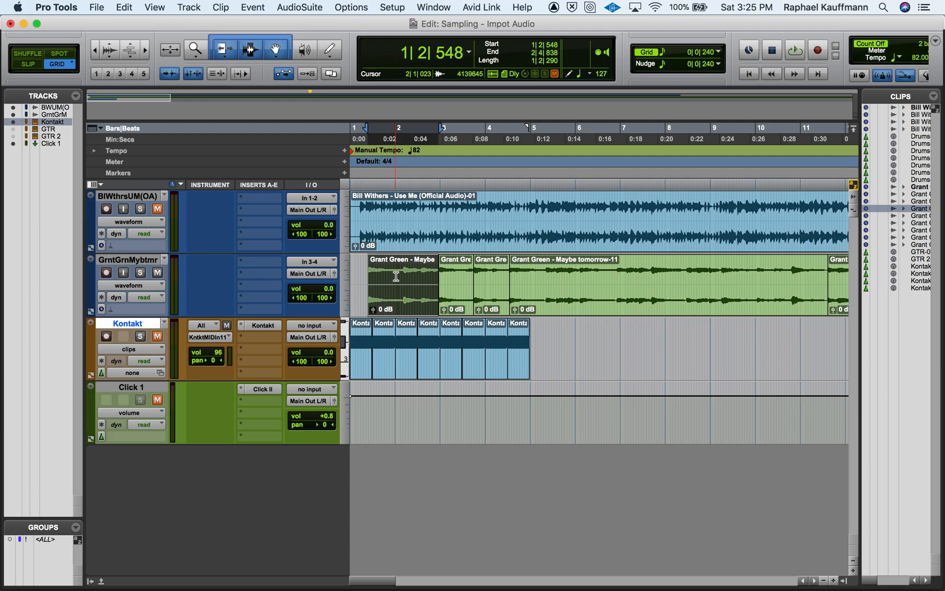
- Split the first remaining Grant Green clip just after bar 2, at 2|1|712
left_click(396, 276)
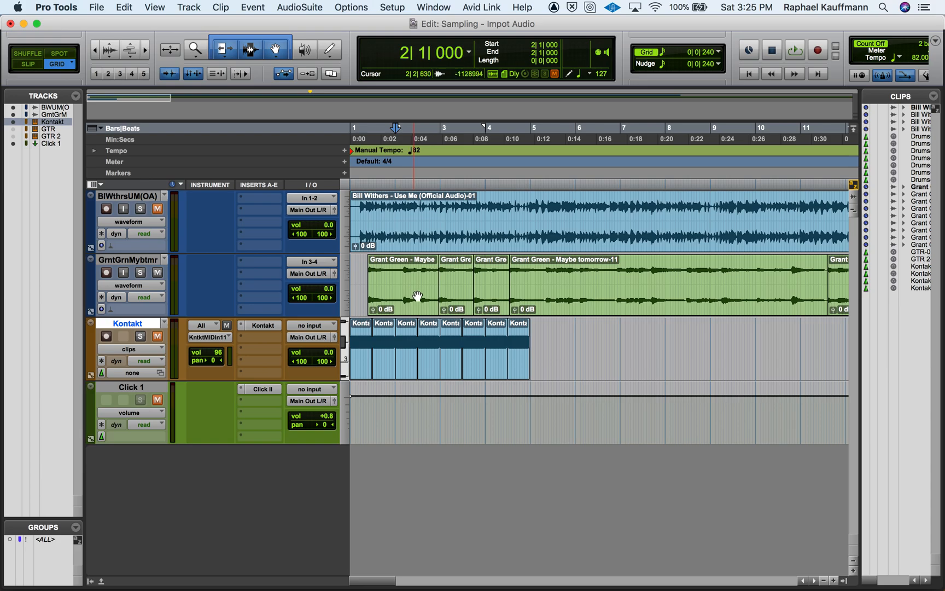
left_click(403, 292)
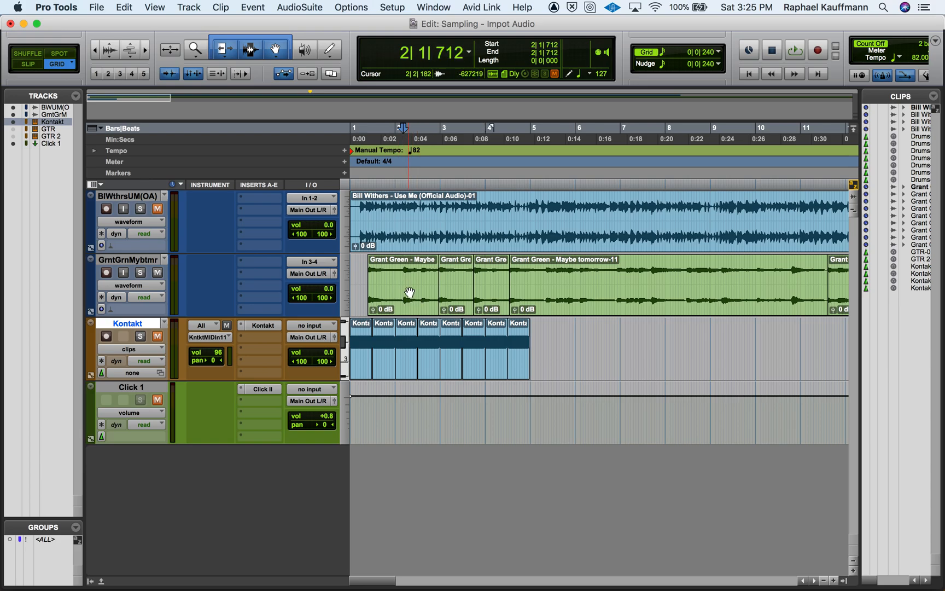
key("super+e")
- Audition the first four short Grant Green clips one after another
left_click(387, 309)
key("space")
key("space")
left_click(425, 308)
key("space")
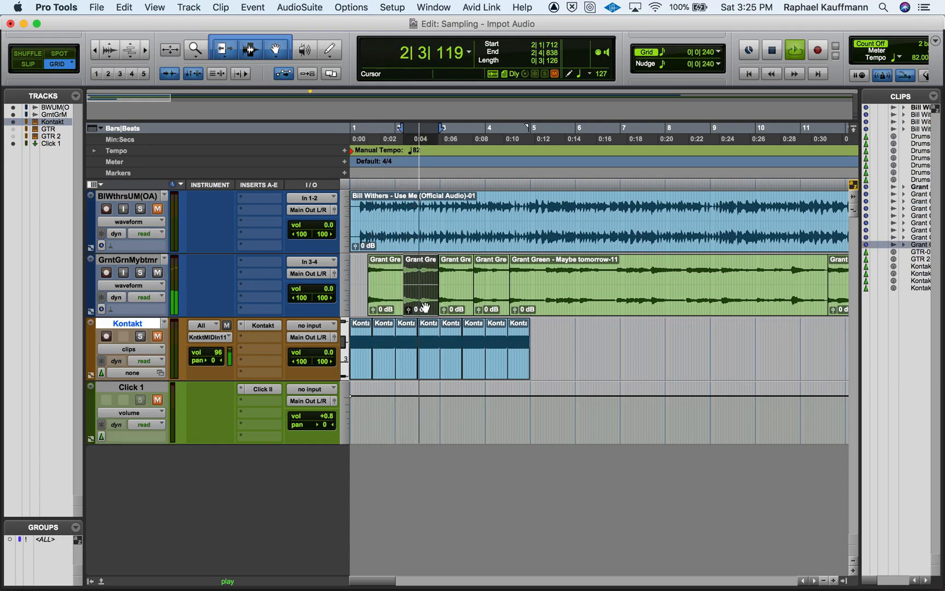
key("space")
left_click(456, 307)
key("space")
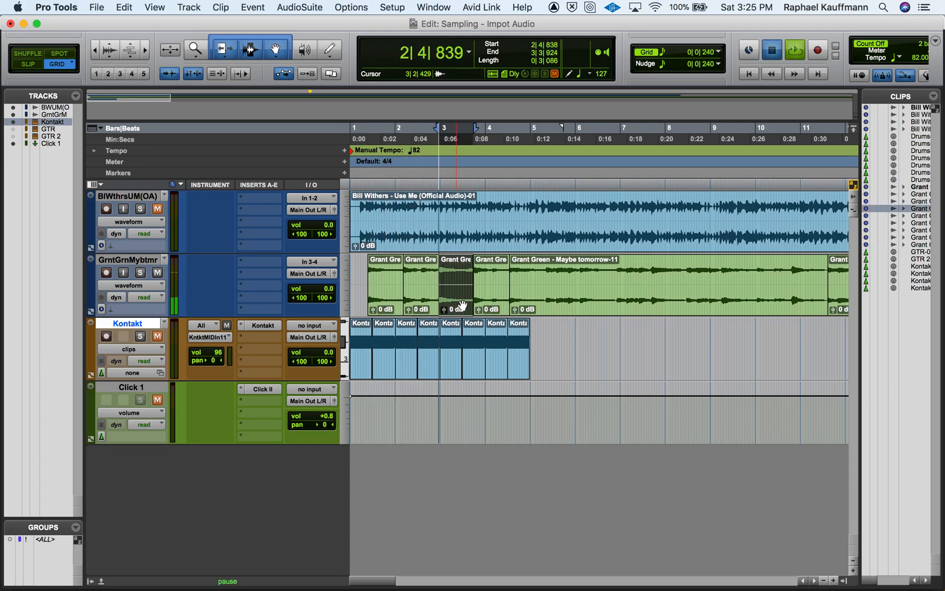
key("space")
left_click(492, 305)
key("space")
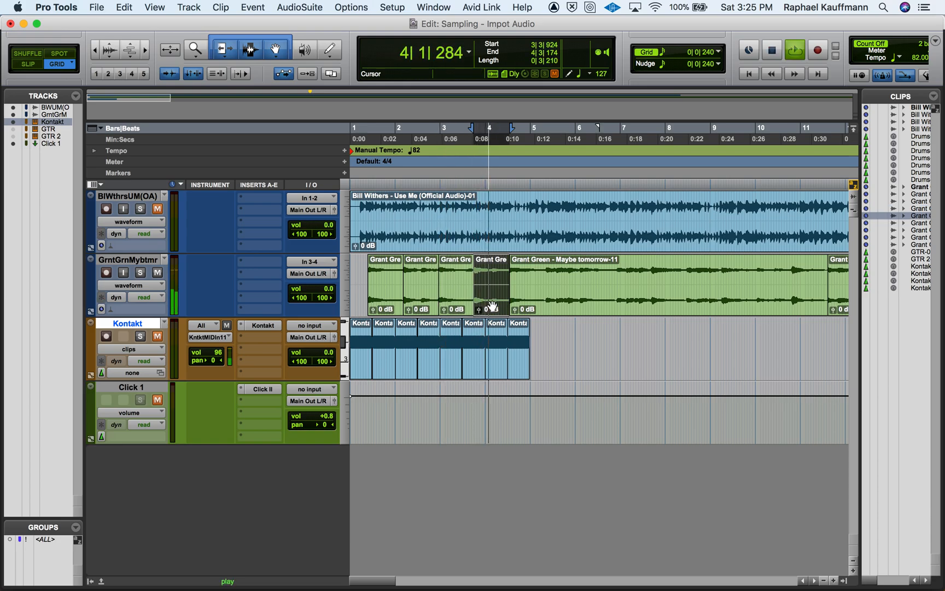
key("space")
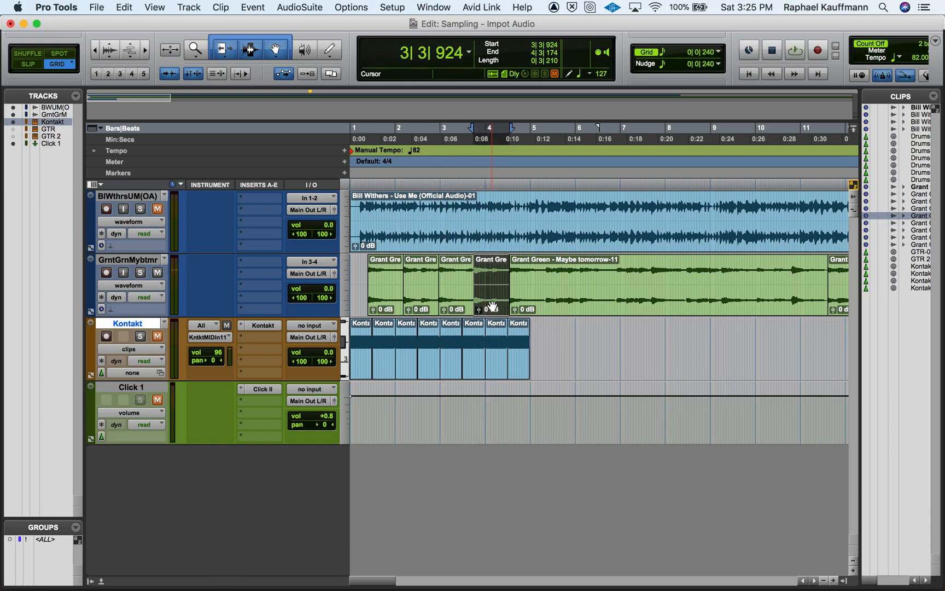
- Export the first two Grant Green clips as interleaved 24-bit, 44.1 kHz WAV files to the Samples folder
left_click(392, 301)
left_click(429, 301, "shift")
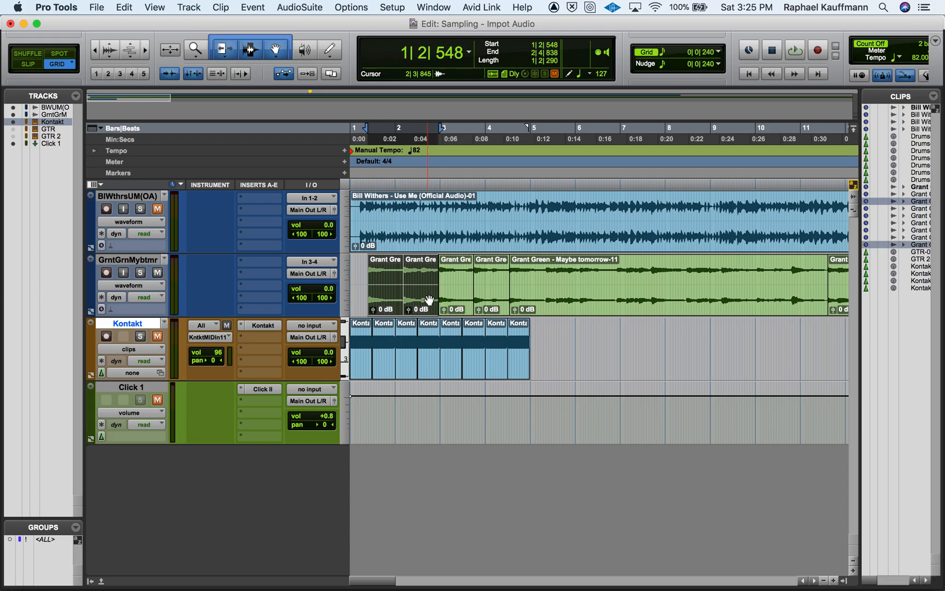
left_click(934, 98)
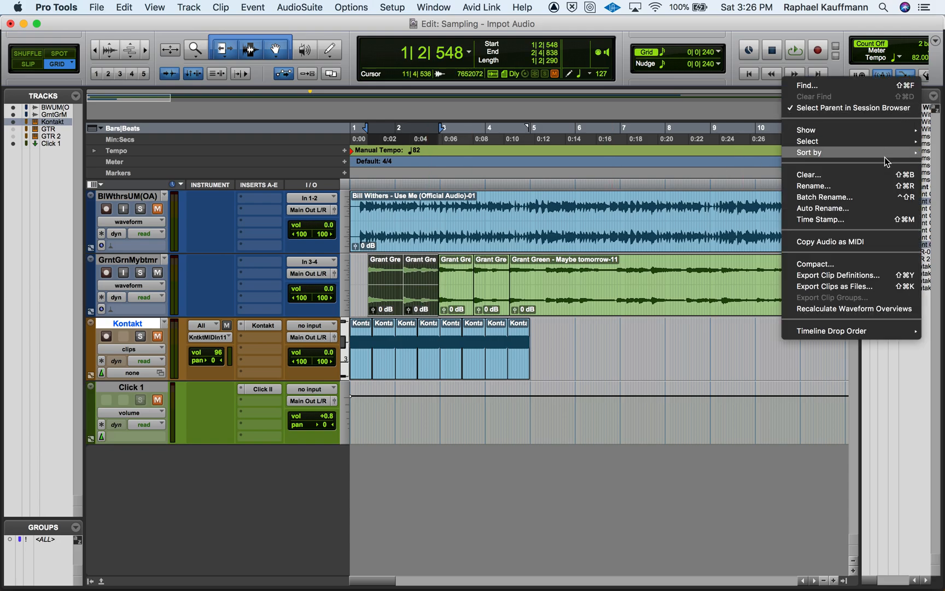
left_click(865, 284)
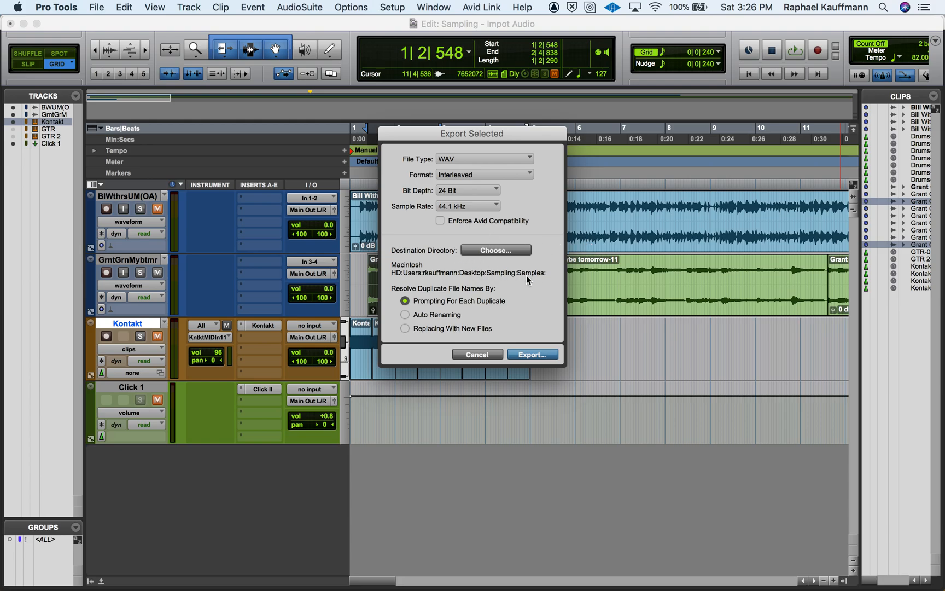
left_click(532, 355)
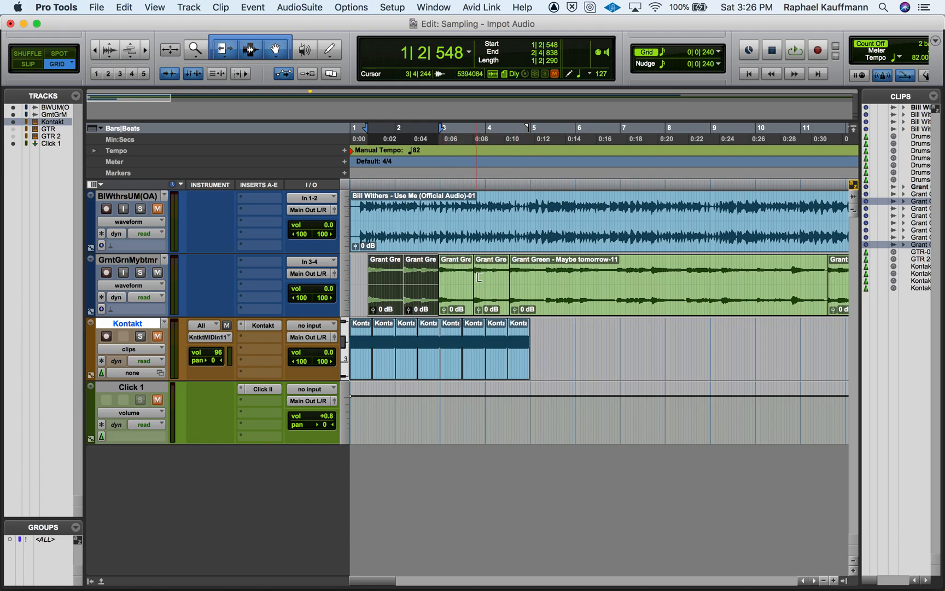
- Audition the short Grant Green clip starting at 11|3|459 and export it as a WAV file to the Samples folder
scroll(644, 306, "right", 5)
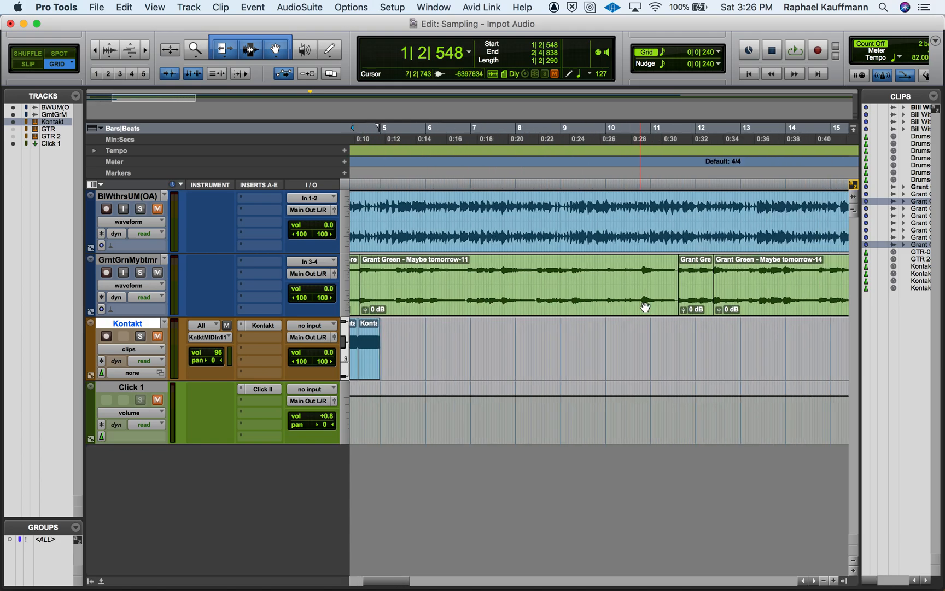
left_click(670, 309)
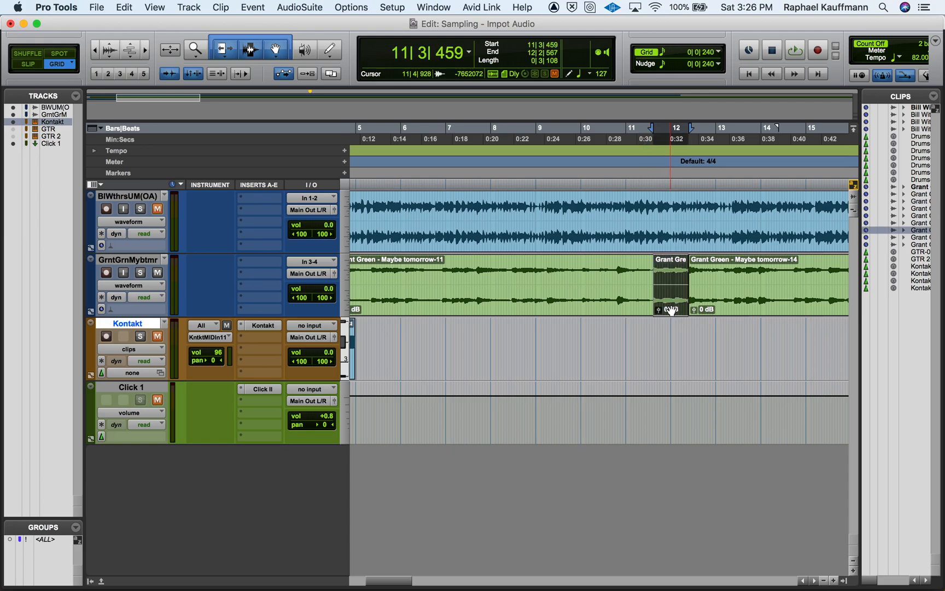
key("space")
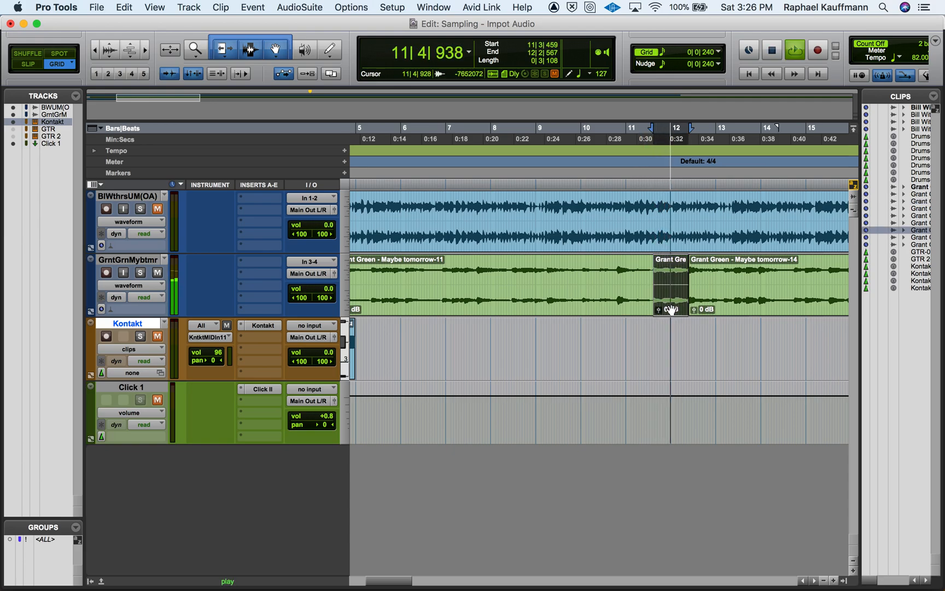
key("space")
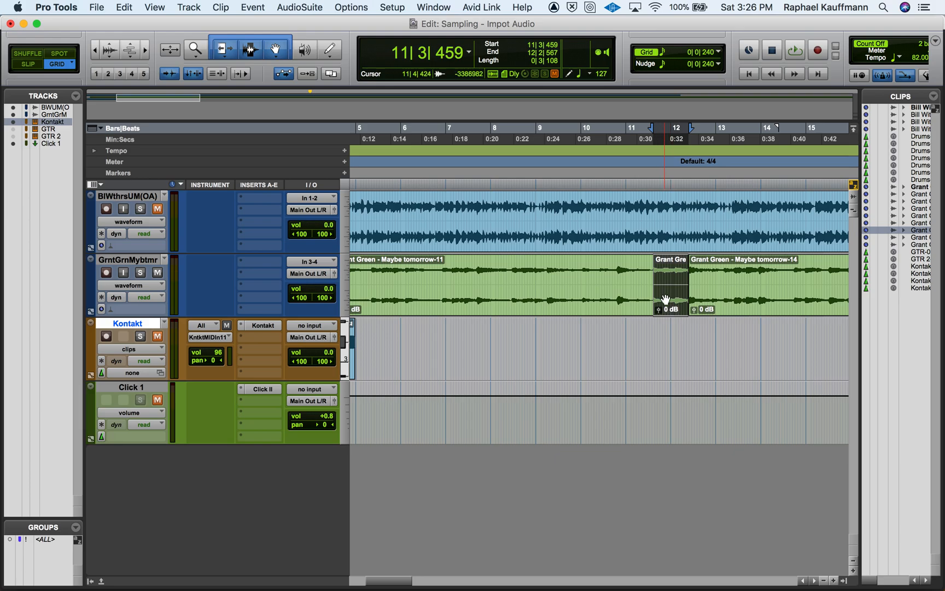
left_click(933, 98)
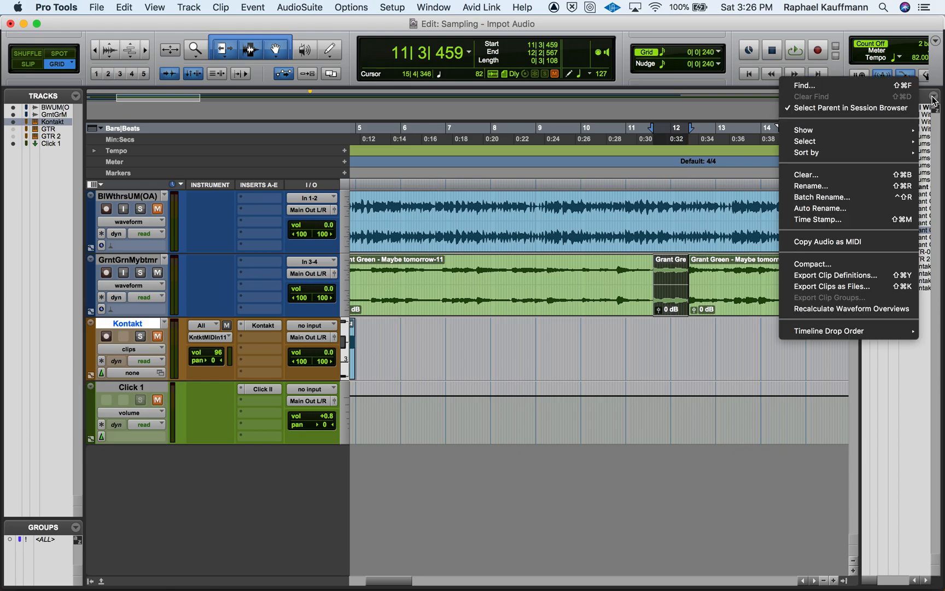
left_click(844, 287)
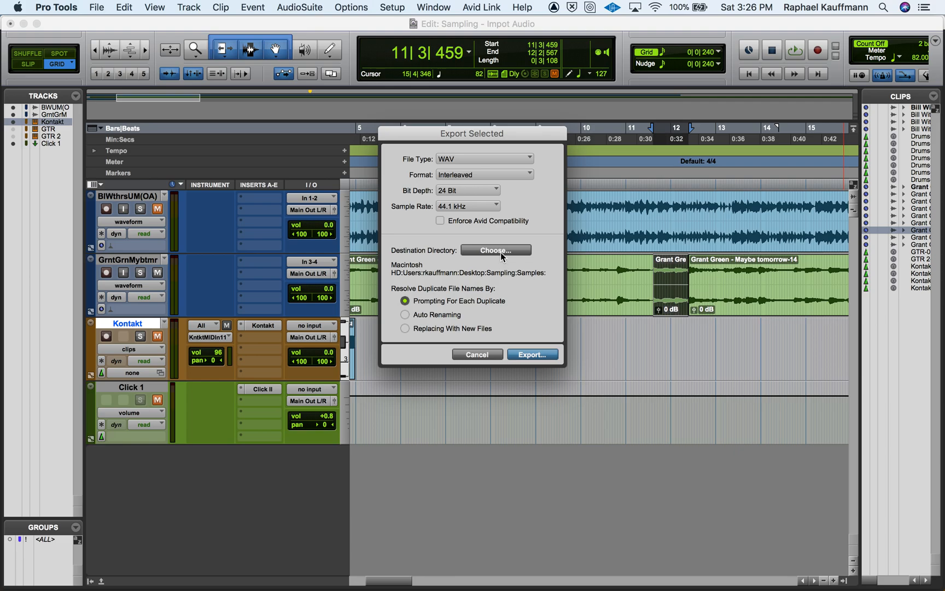
left_click(527, 354)
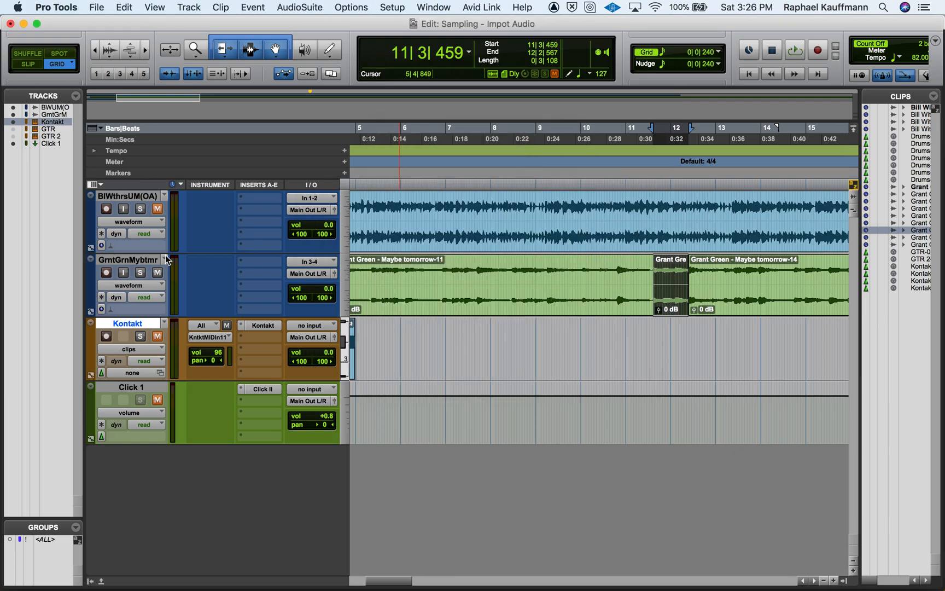
- Load Grant Green - Maybe tomorrow-03.wav as a new instrument in the Kontakt rack and set its output to st.2
left_click(262, 325)
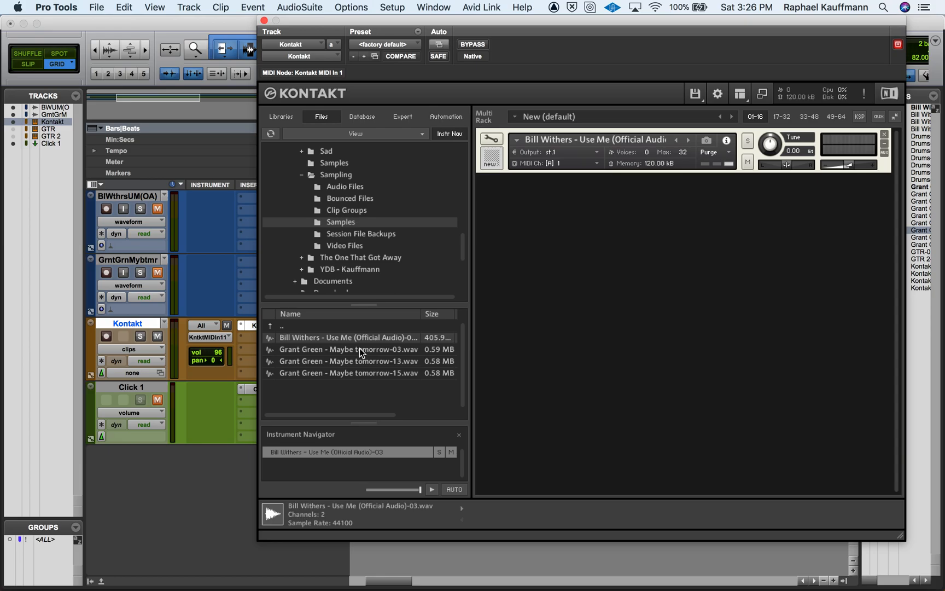
left_click_drag(361, 351, 551, 281)
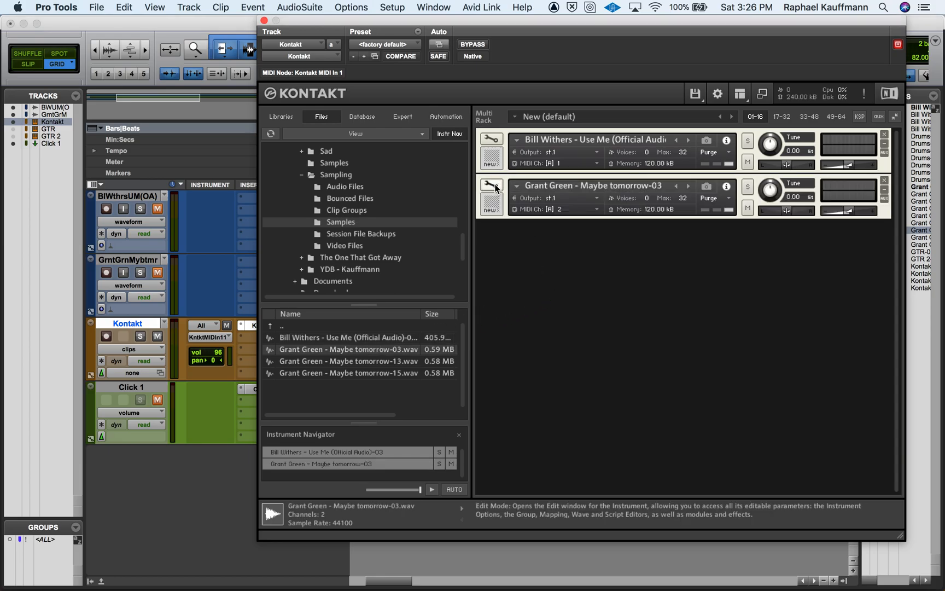
left_click(561, 198)
left_click(565, 239)
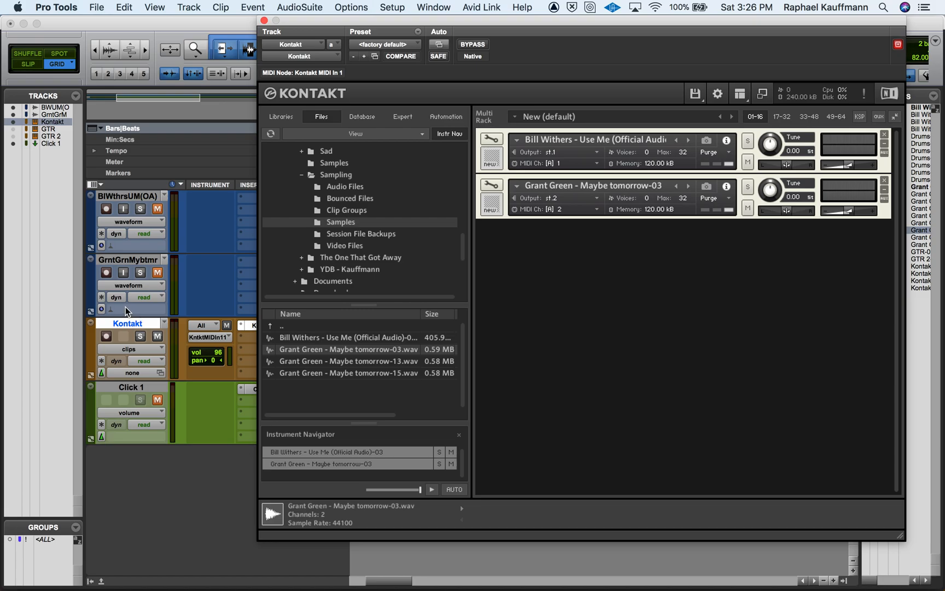
- Create a stereo instrument track named GTR 1 below the Kontakt track and move the Kontakt window clear of the track controls
key("super+shift+n")
left_click(319, 217)
left_click(318, 231)
left_click(398, 216)
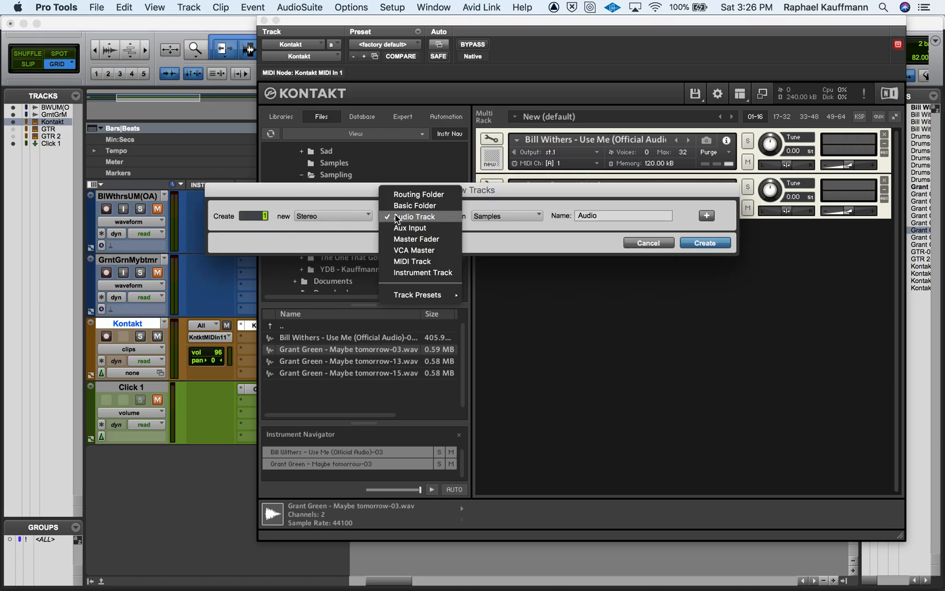
left_click(406, 276)
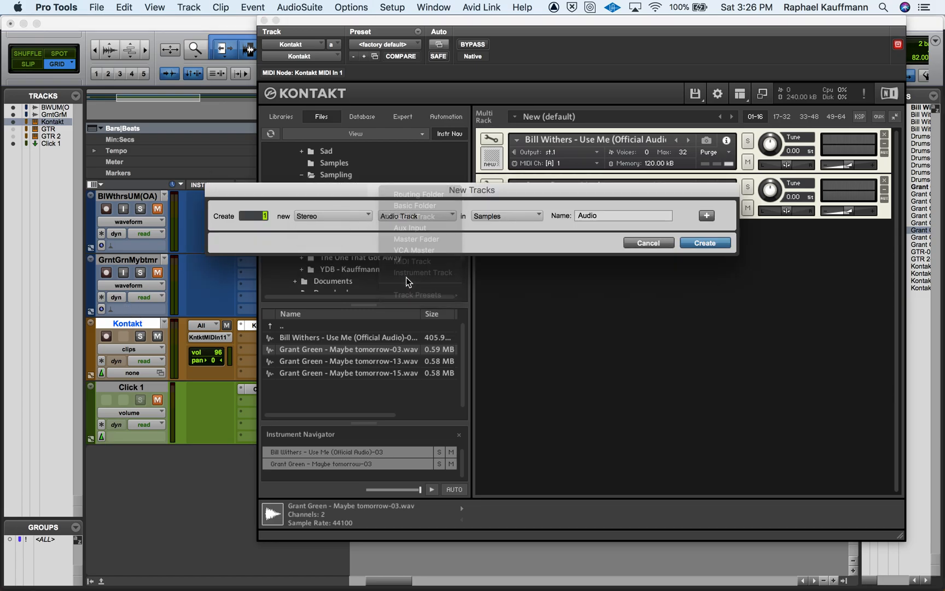
left_click(706, 244)
double_click(128, 387)
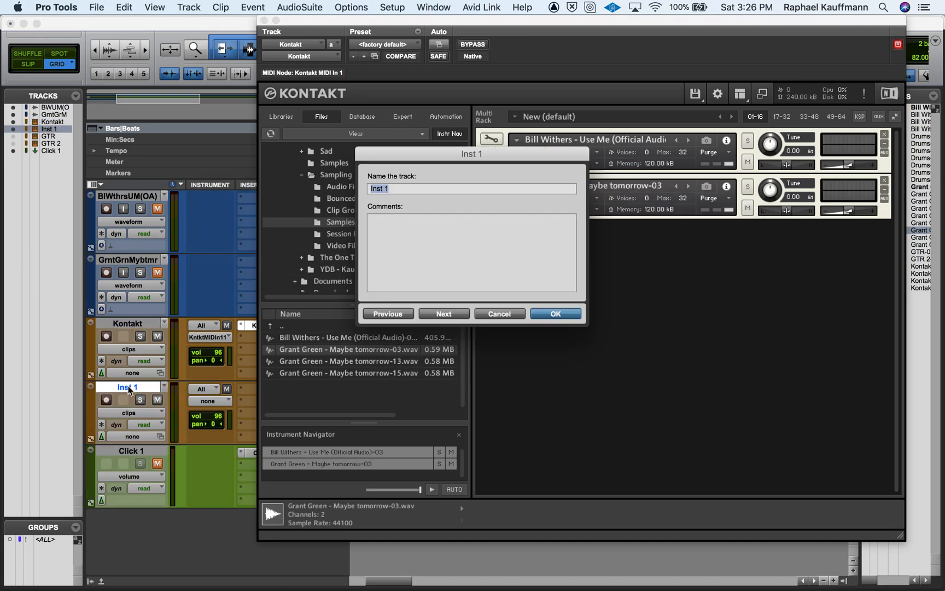
type("GTR")
key("Return")
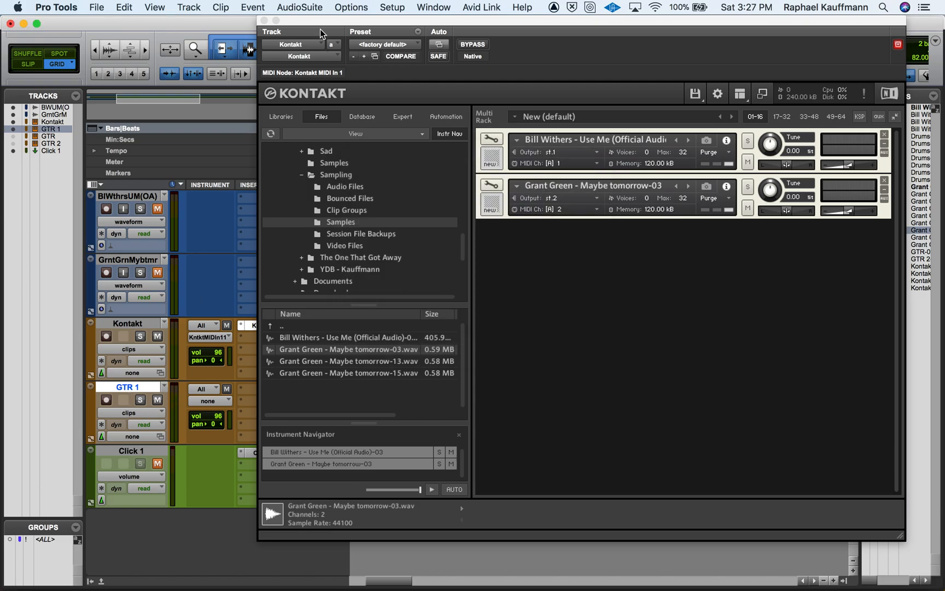
left_click_drag(318, 26, 530, 48)
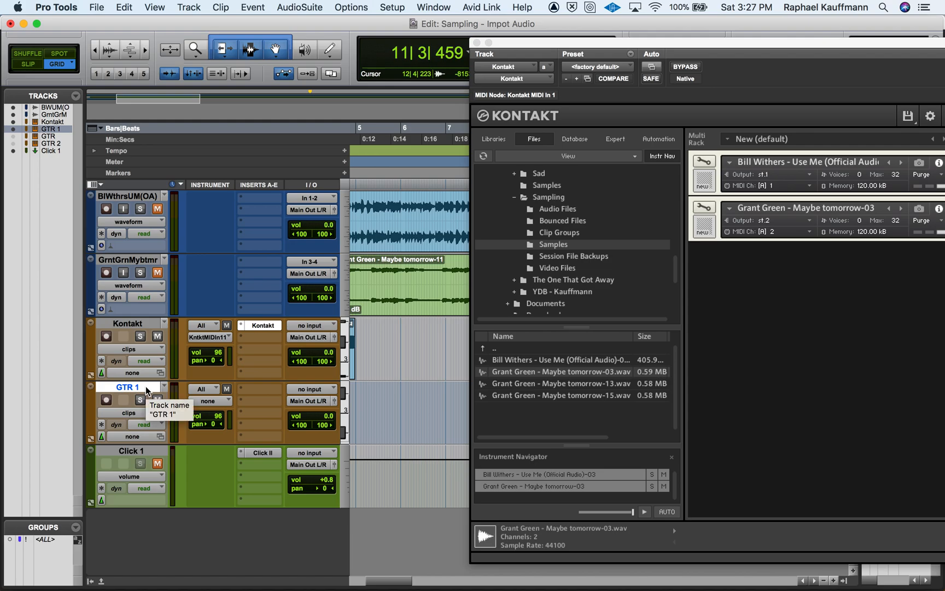
key("BackSpace")
key("BackSpace")
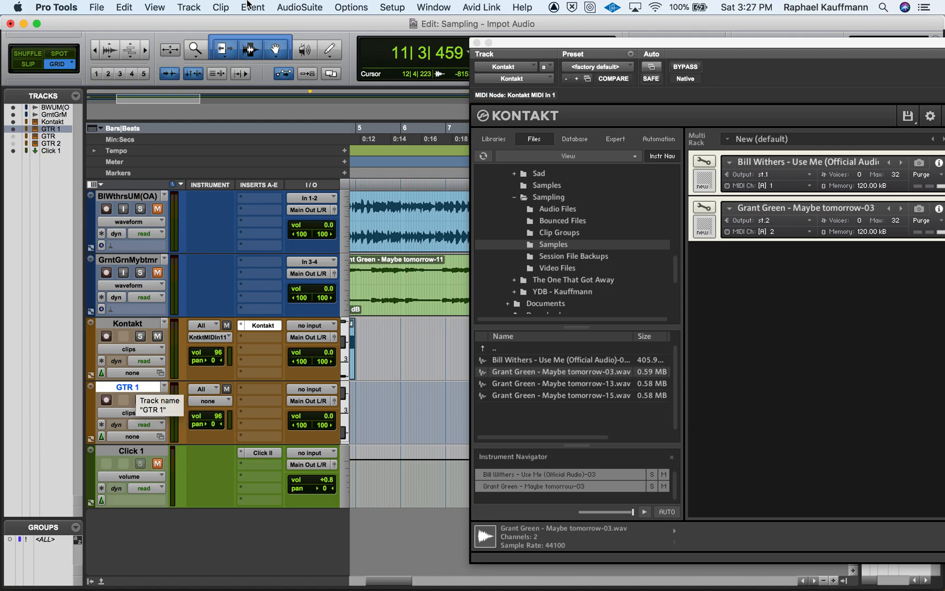
left_click(194, 6)
left_click(193, 6)
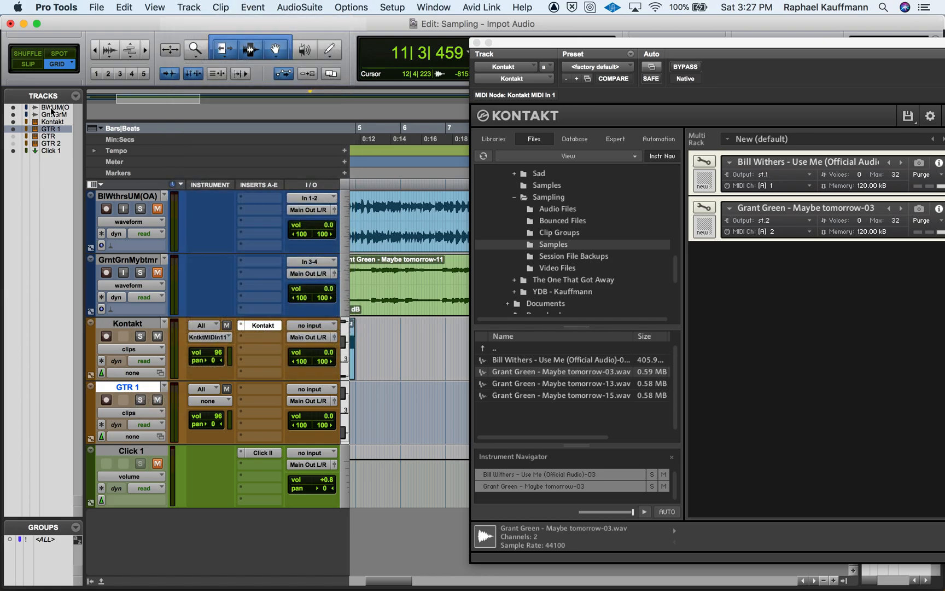
- Show the hidden GTR track and move it directly above the GTR 1 track
left_click(14, 136)
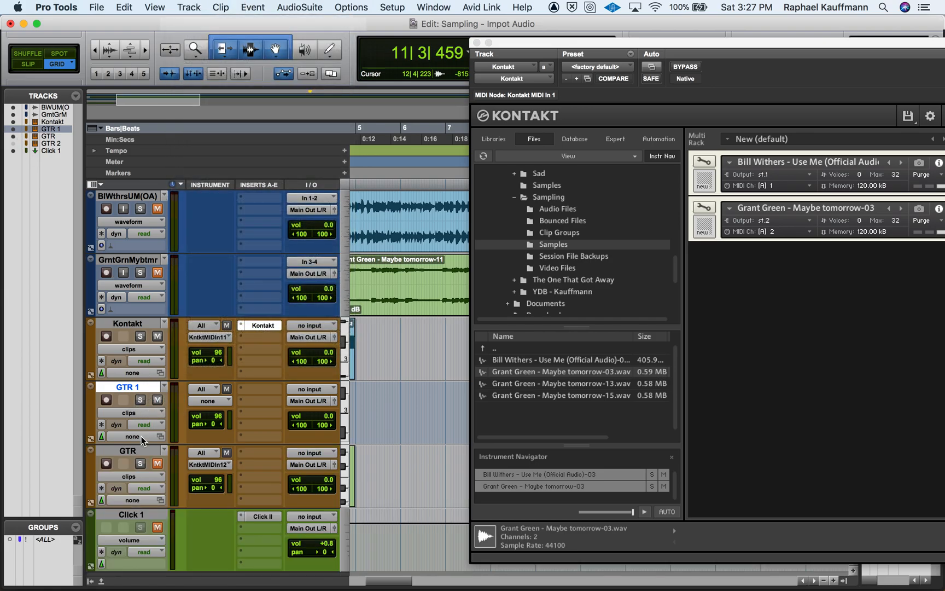
left_click_drag(141, 452, 148, 395)
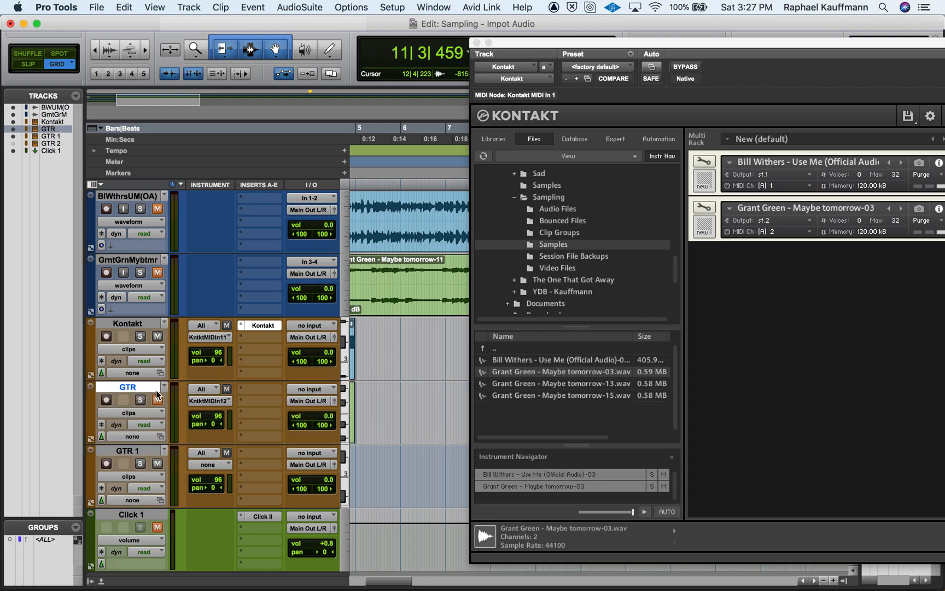
- Route the MIDI output of the GTR track to Kontakt channel-2 and that of the GTR 1 track to Kontakt channel-3
left_click(220, 404)
mouse_move(274, 402)
left_click(357, 417)
left_click(212, 465)
mouse_move(284, 476)
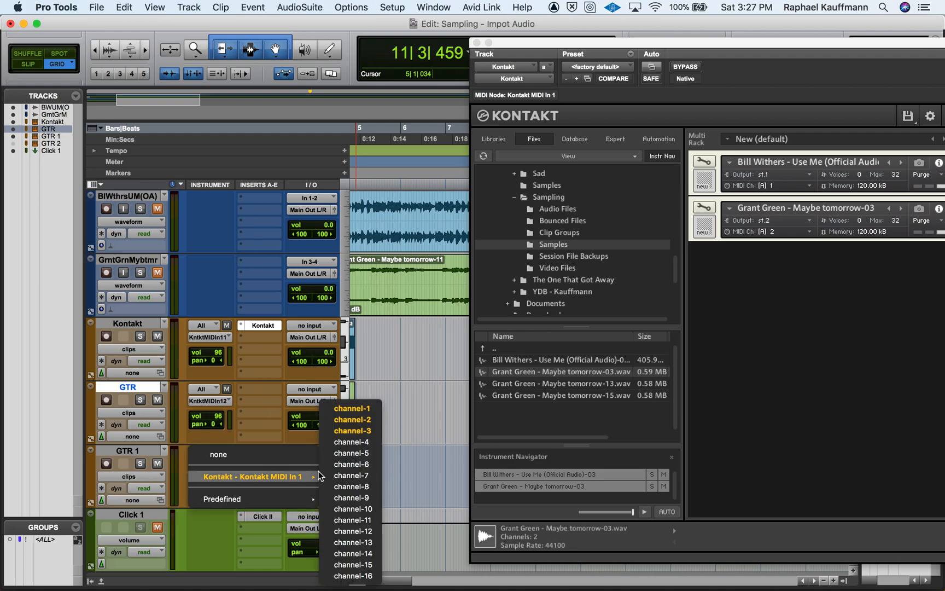
left_click(360, 431)
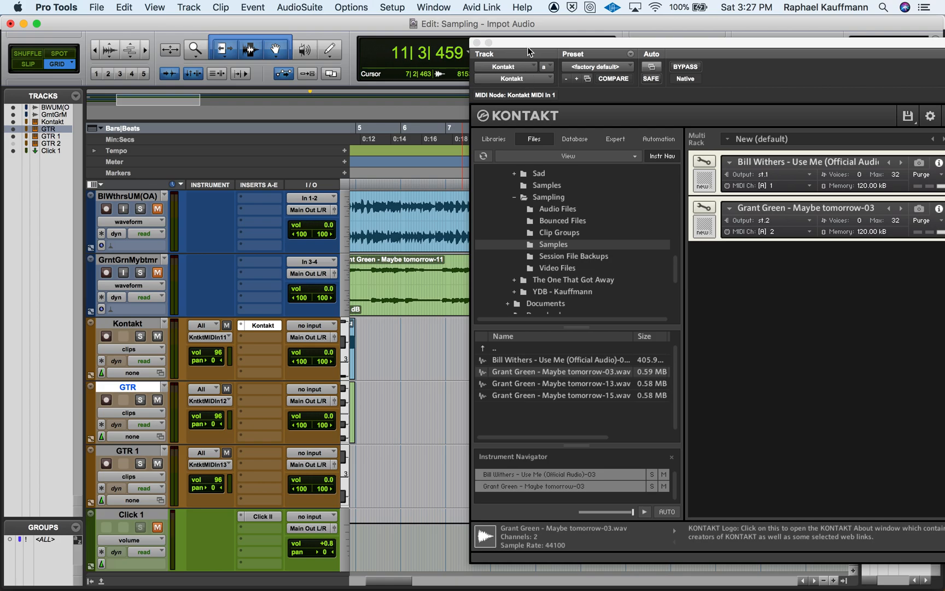
- Set the GTR track's audio input to Kontakt st.2, keeping the Kontakt window clear of the track controls
left_click_drag(528, 46, 337, 46)
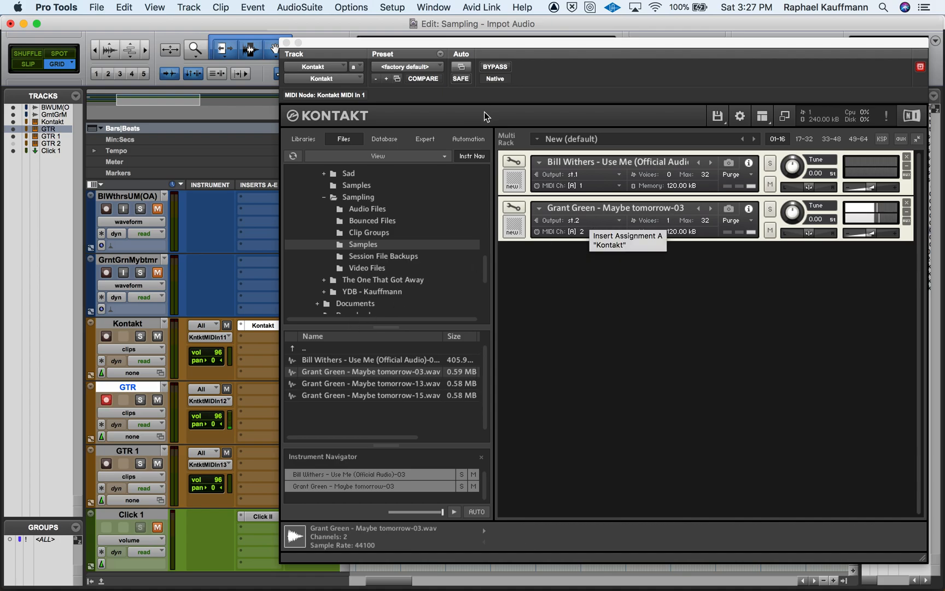
left_click_drag(358, 45, 606, 23)
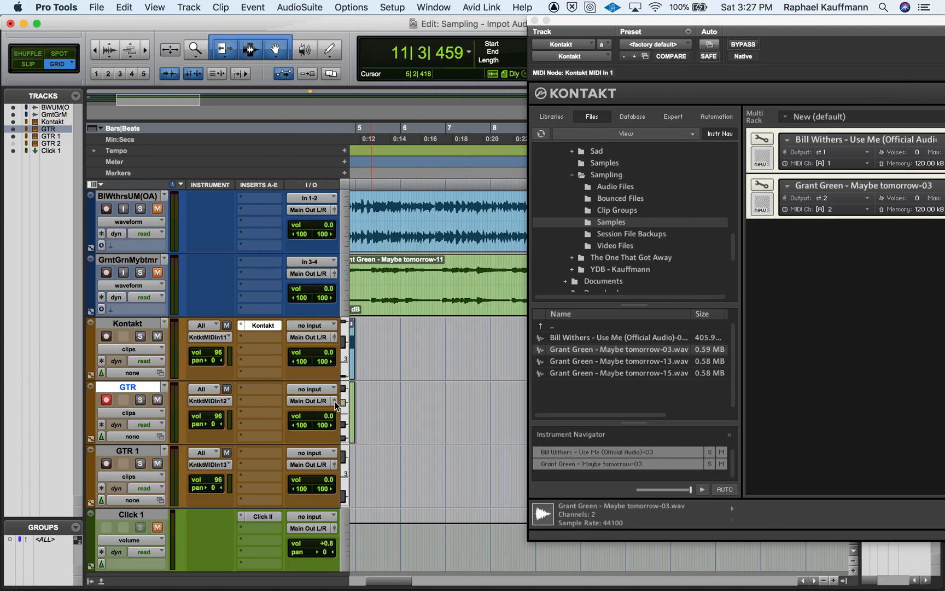
left_click(314, 389)
mouse_move(317, 411)
mouse_move(427, 414)
left_click(503, 415)
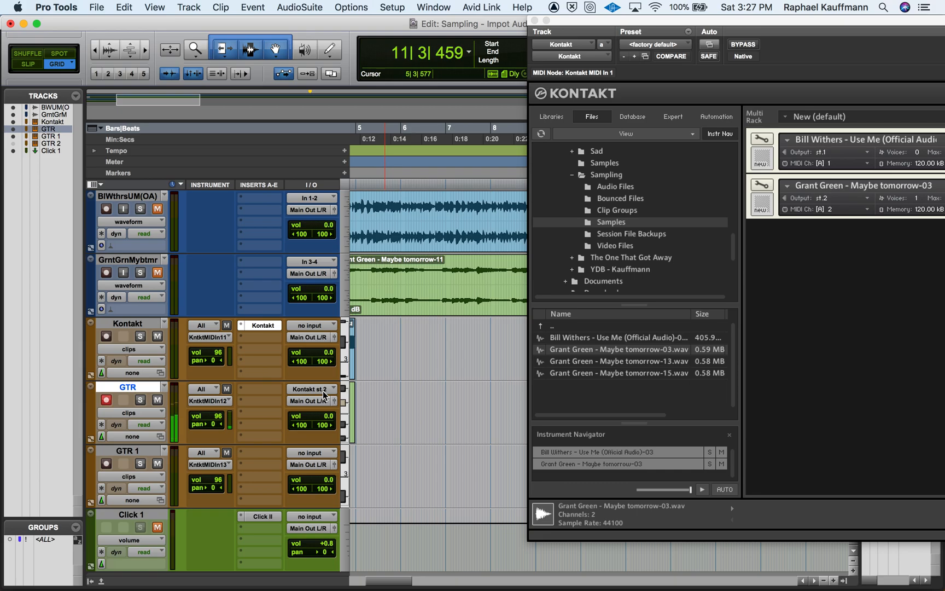
- Bring the Kontakt window fully into view and open the Grant Green - Maybe tomorrow-03 instrument in the Mapping Editor
left_click_drag(687, 24, 387, 38)
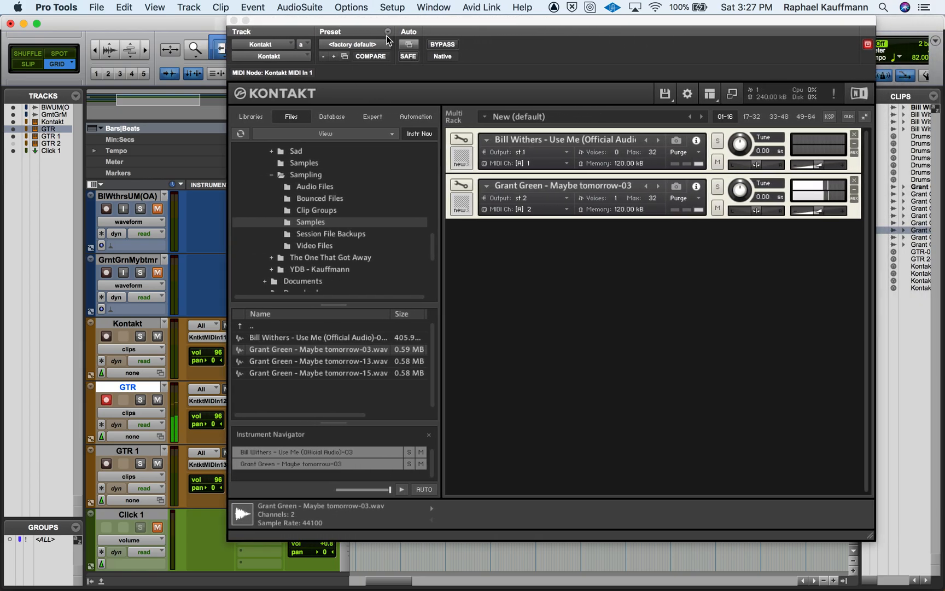
left_click(465, 187)
left_click(649, 184)
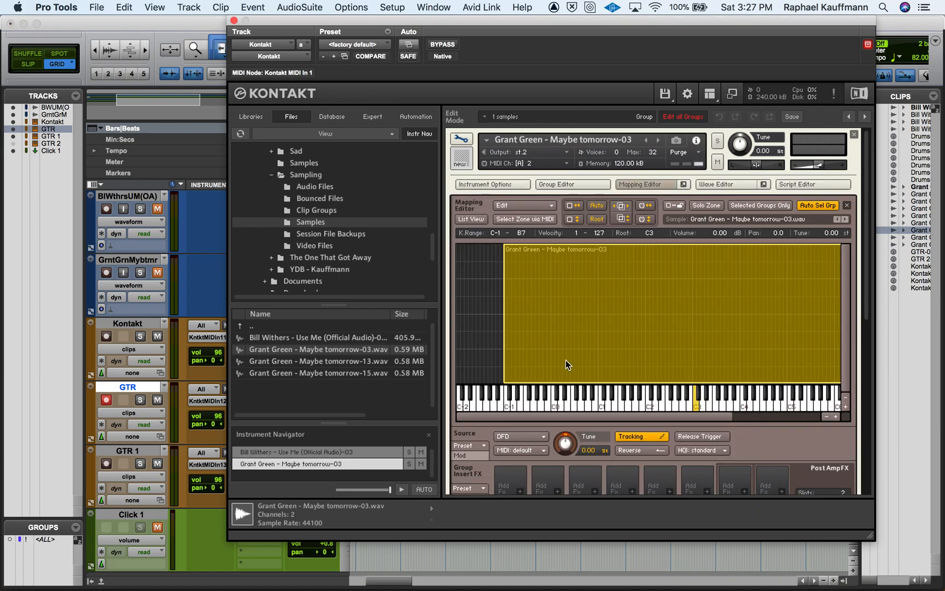
- Narrow and shift the Grant Green - Maybe tomorrow-03 zone to keys B0 to D#1 with root C1, and audition it
left_click(633, 392)
left_click_drag(504, 322, 681, 320)
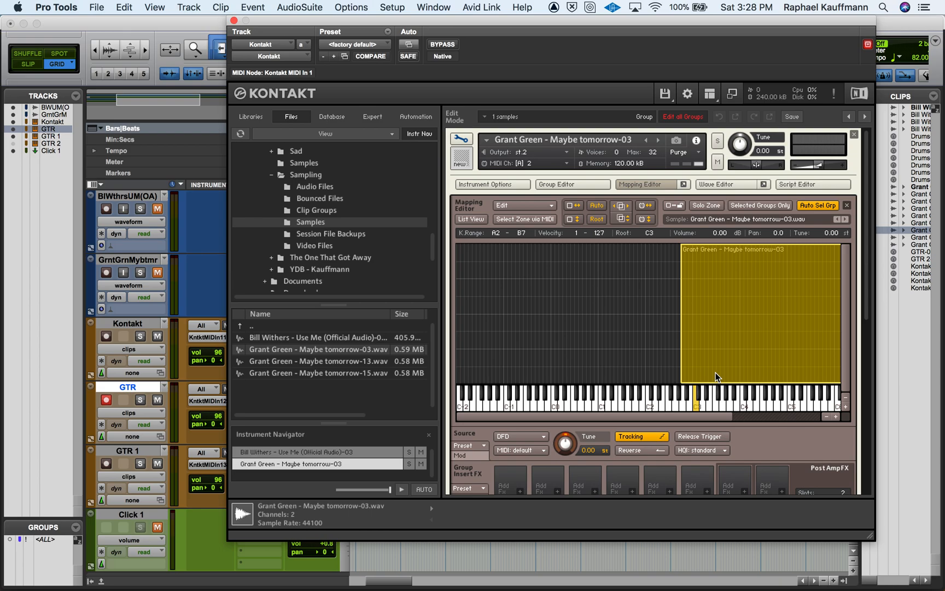
left_click_drag(716, 376, 639, 369)
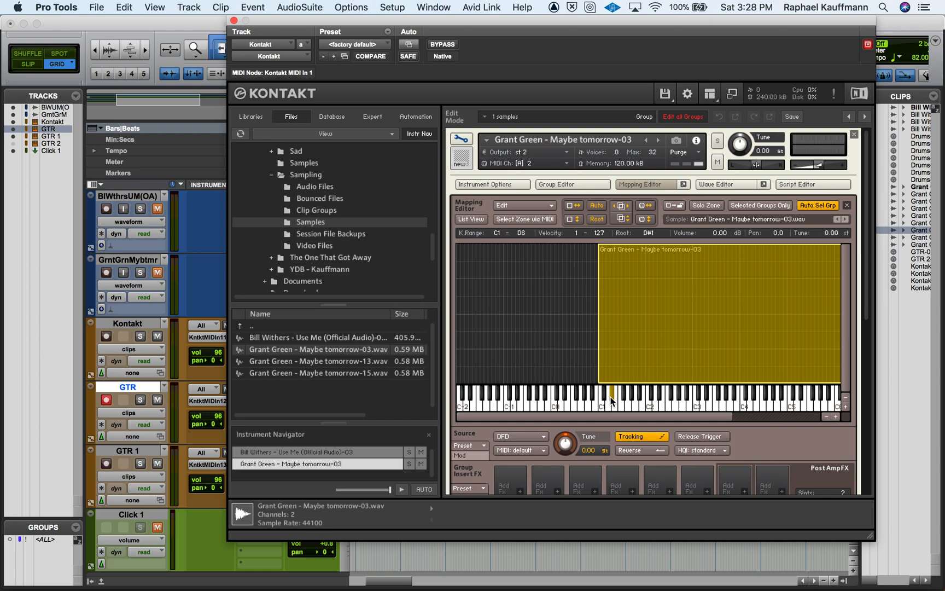
left_click(612, 398)
left_click_drag(630, 375, 596, 362)
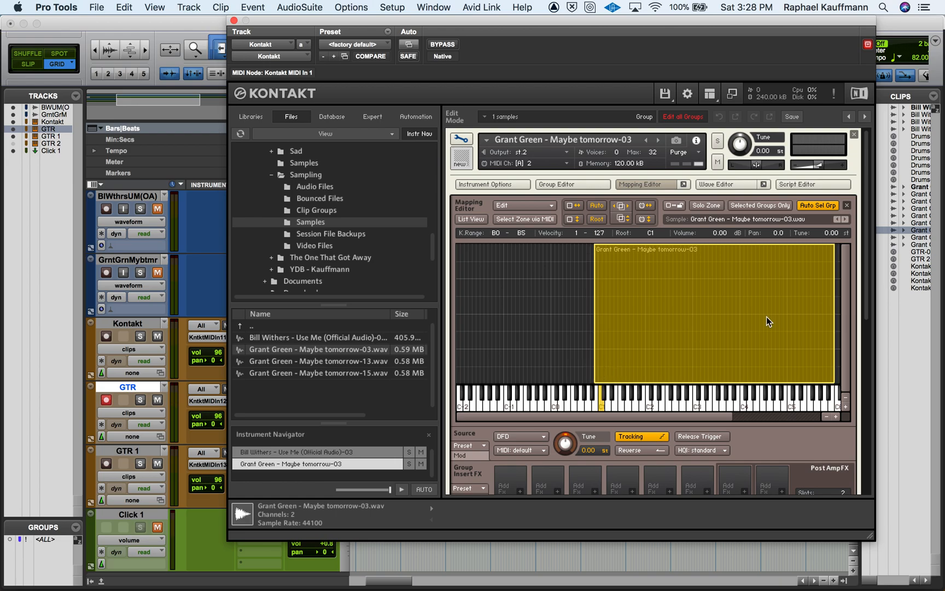
left_click_drag(835, 318, 611, 326)
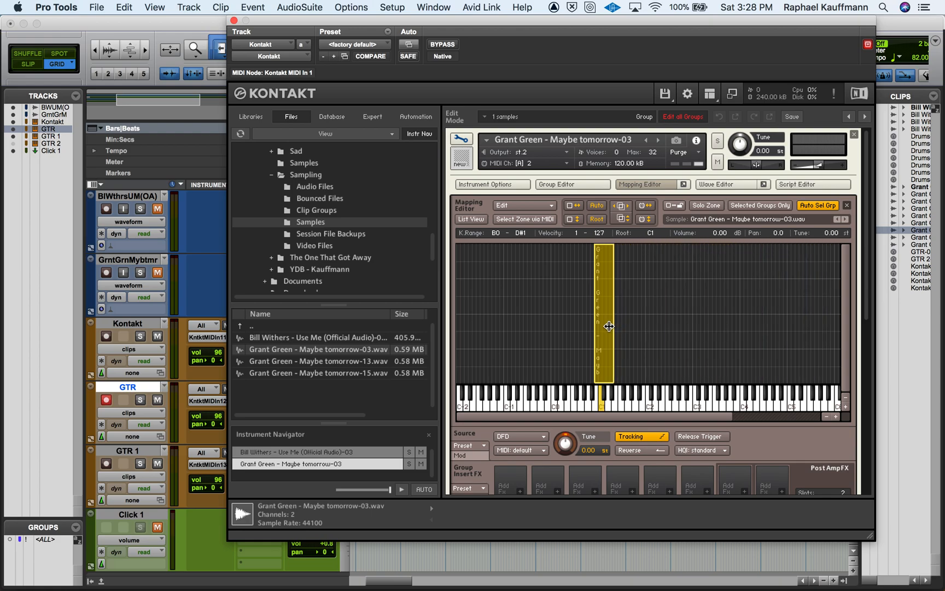
left_click(604, 400)
- Add Grant Green - Maybe tomorrow-13.wav as a second zone on keys F#1 to A#1 with root G1, and audition it
left_click(278, 362)
left_click_drag(278, 362, 623, 341)
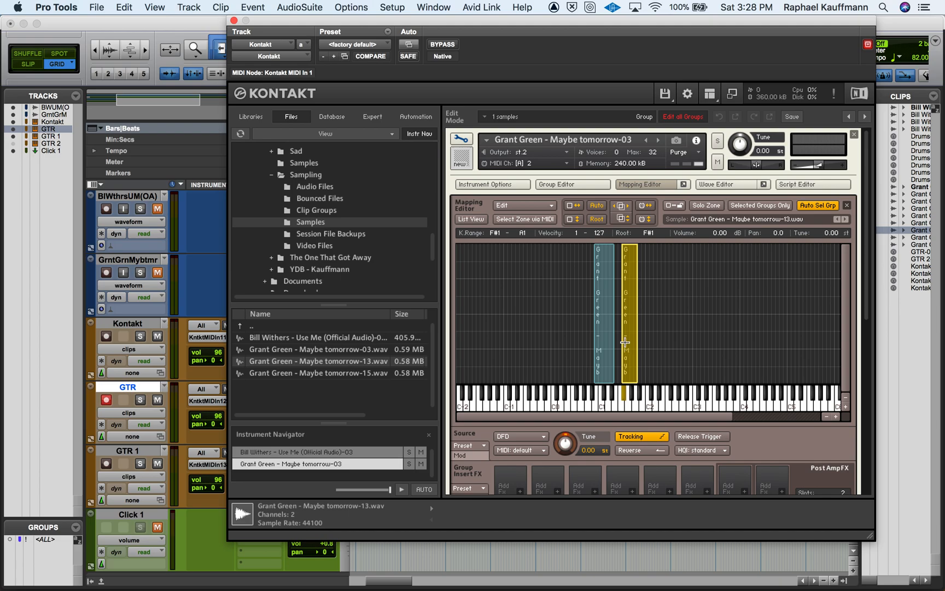
left_click_drag(626, 348, 623, 349)
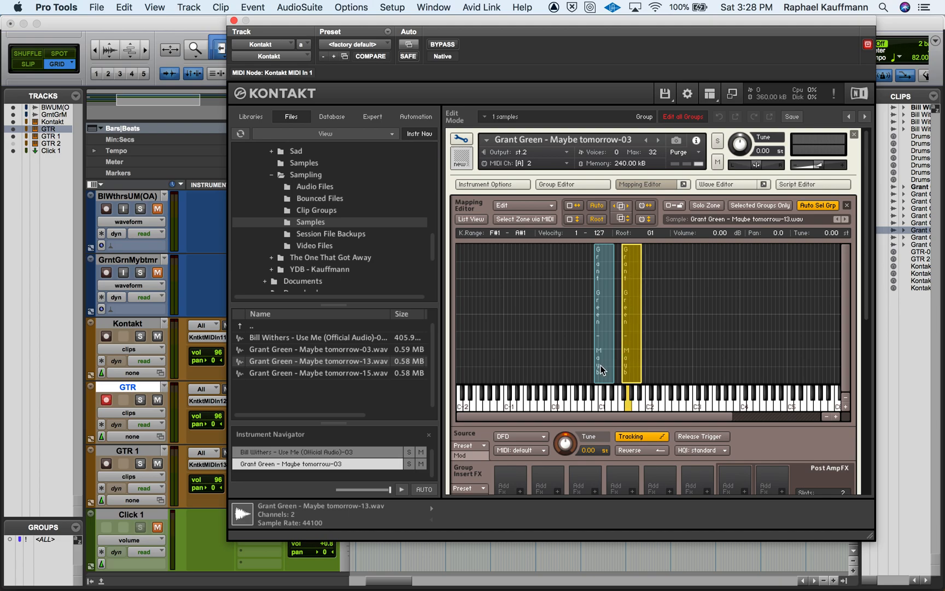
left_click(628, 392)
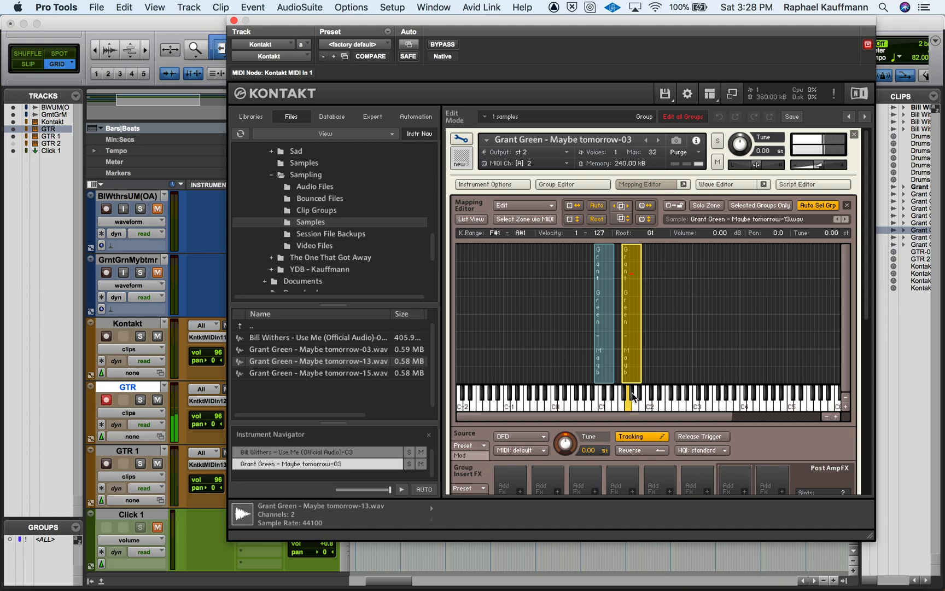
- Move the tomorrow-13 zone higher up the keyboard and map Grant Green - Maybe tomorrow-15.wav to keys F#1 to A1 with root G1
left_click_drag(633, 358, 699, 352)
left_click_drag(353, 377, 620, 350)
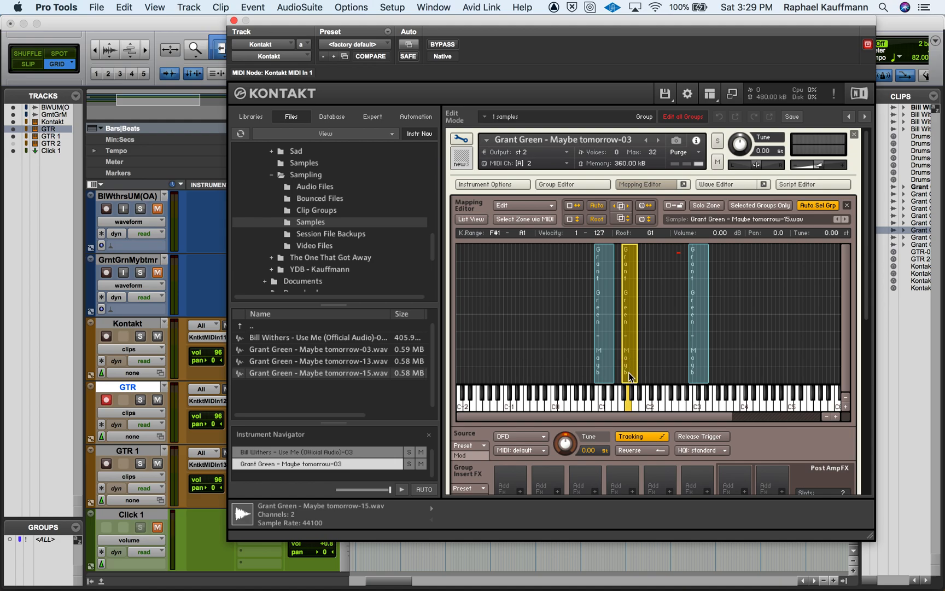
left_click(627, 402)
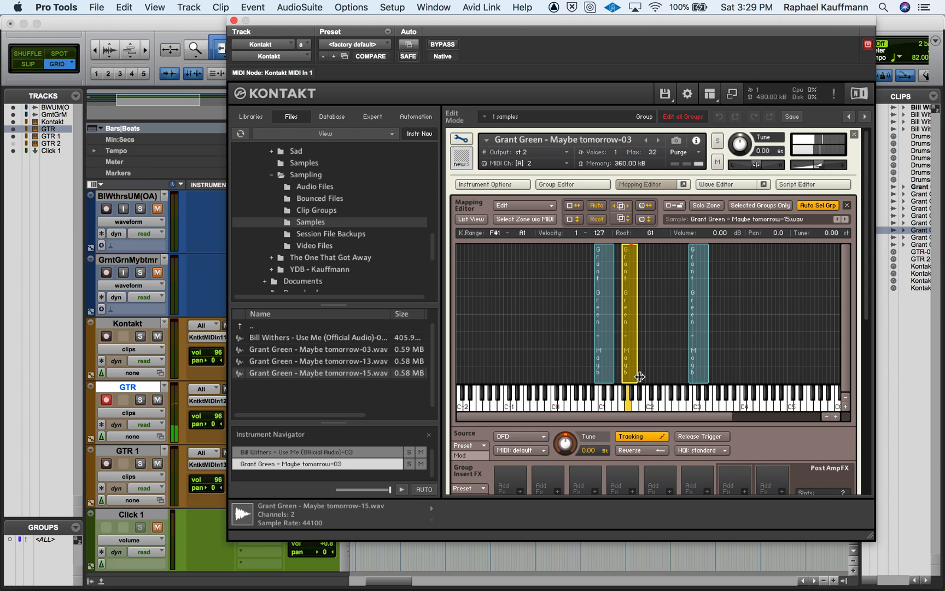
- Audition the lower zones and move the tomorrow-13 zone down to keys B1 to D#2 with root C2
left_click(605, 394)
left_click(633, 395)
left_click_drag(695, 374, 648, 372)
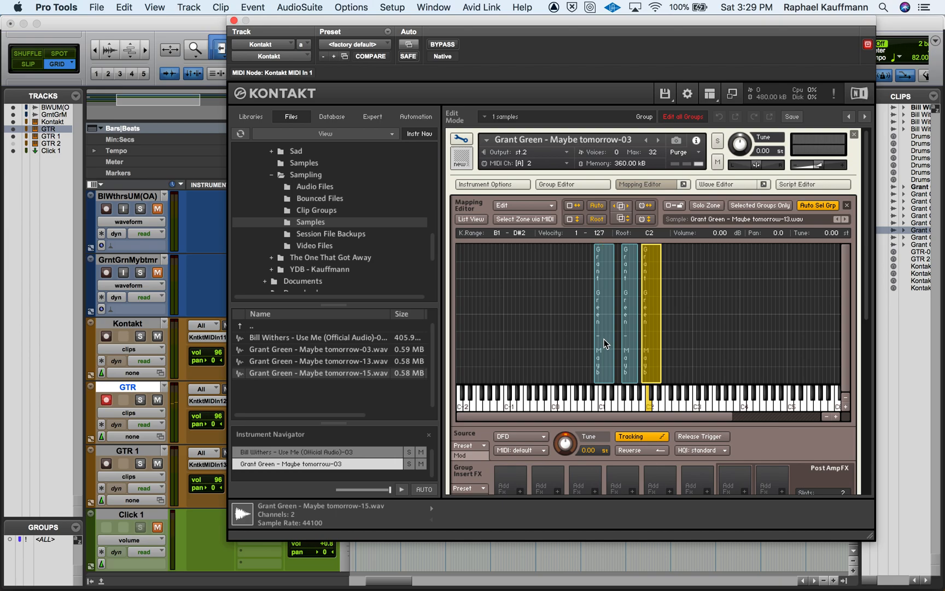
left_click(632, 352)
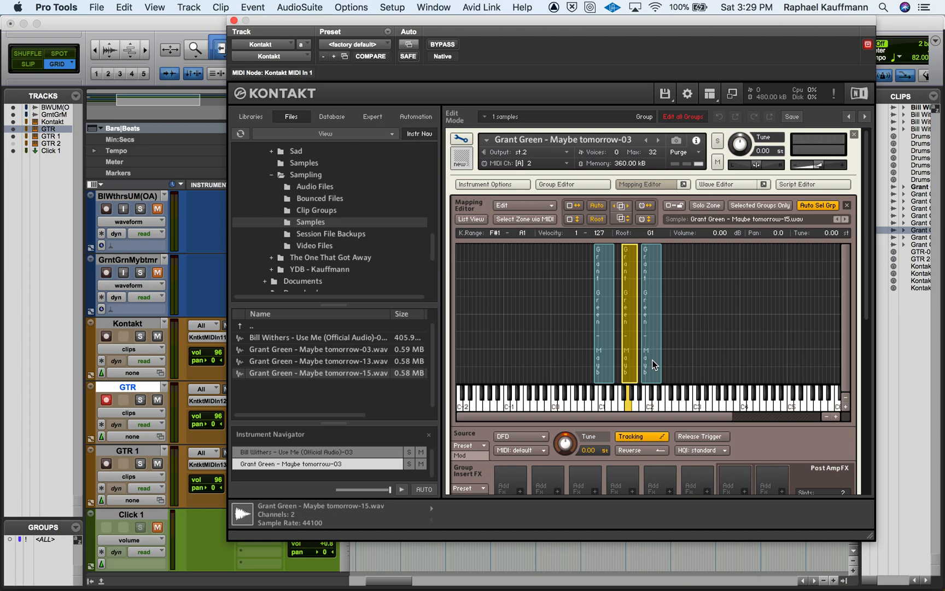
left_click(651, 359)
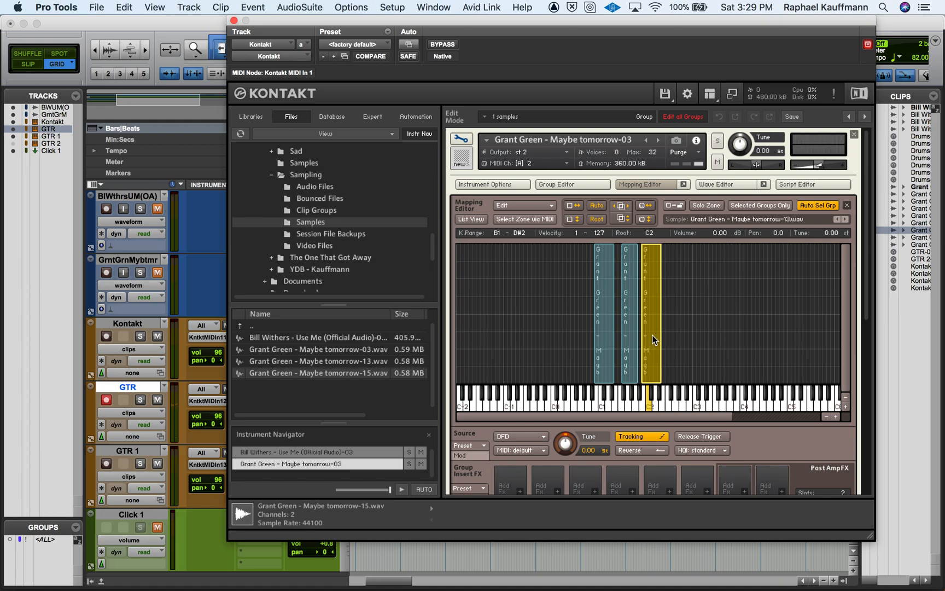
- Close the Kontakt window, delete the GTR-01 clip at the session start, and unmute the Click 1 track
left_click(233, 21)
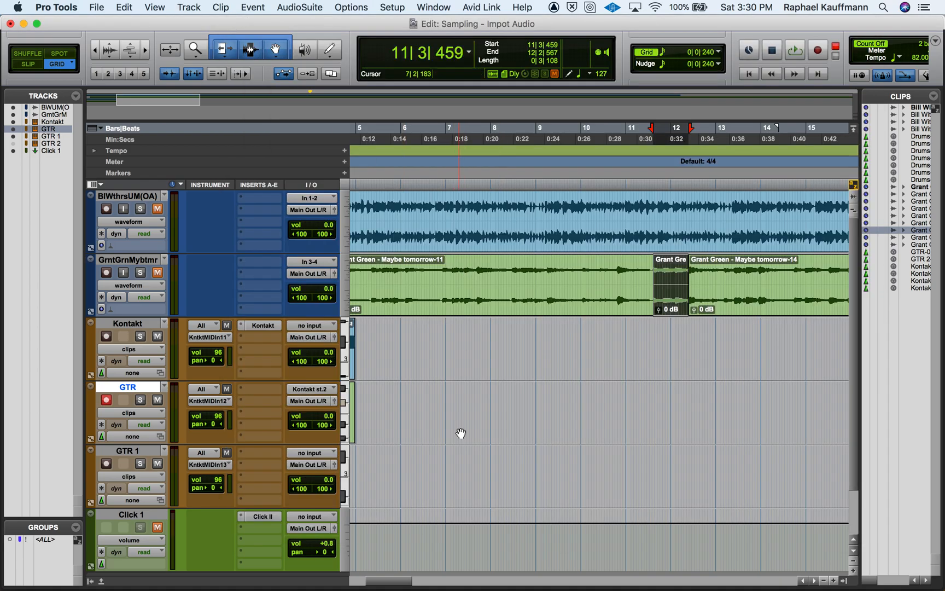
key("Return")
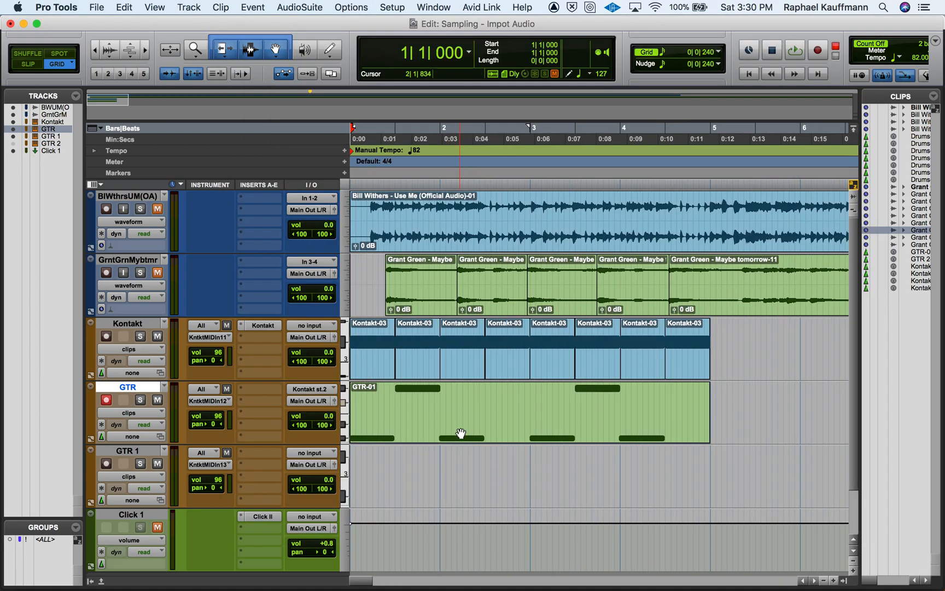
left_click(453, 439)
key("Delete")
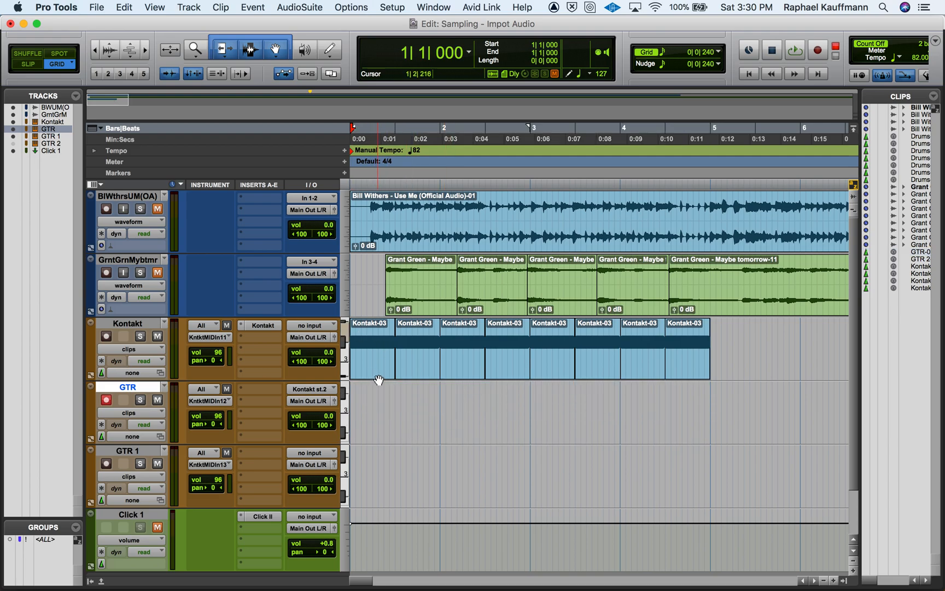
left_click(156, 529)
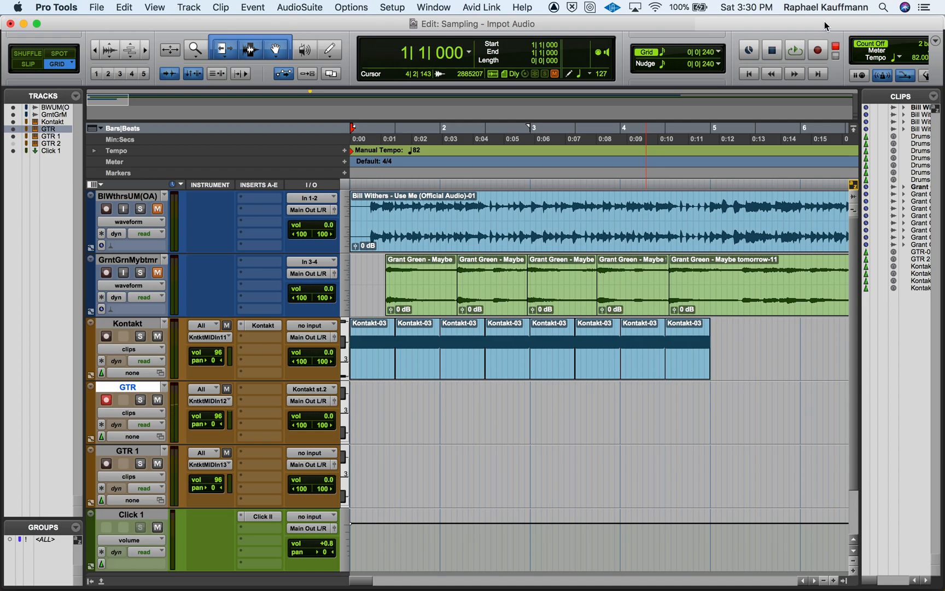
left_click(818, 51)
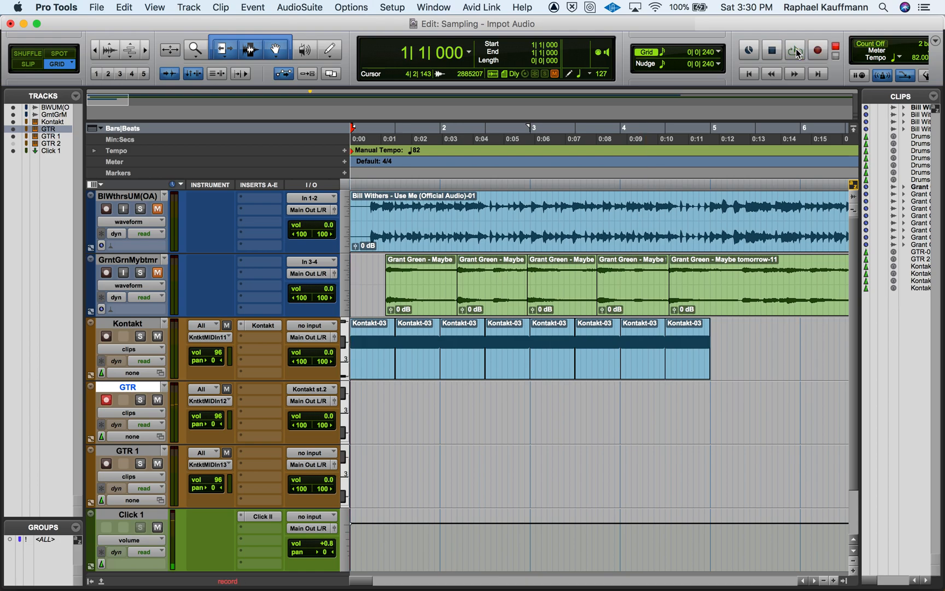
left_click(796, 51)
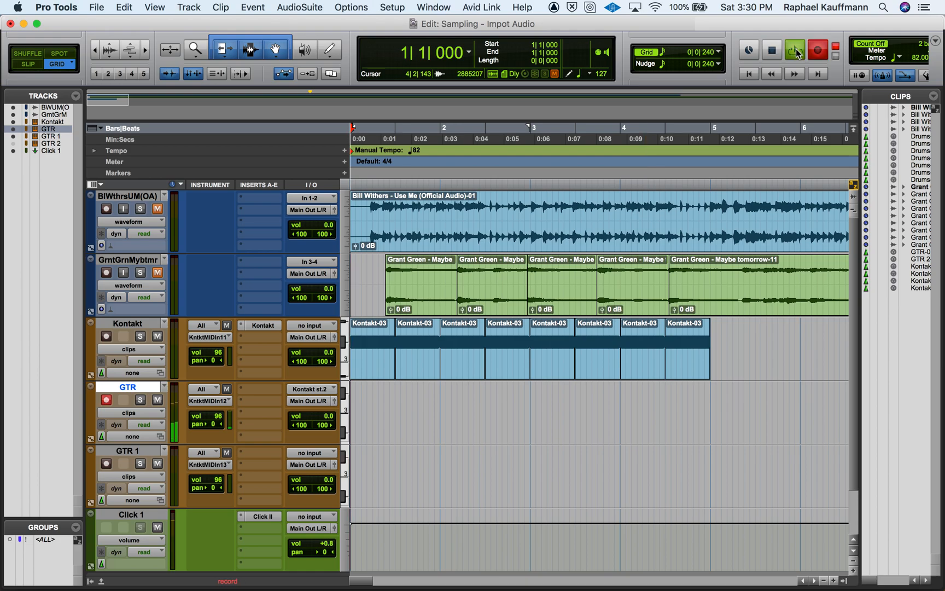
left_click(795, 50)
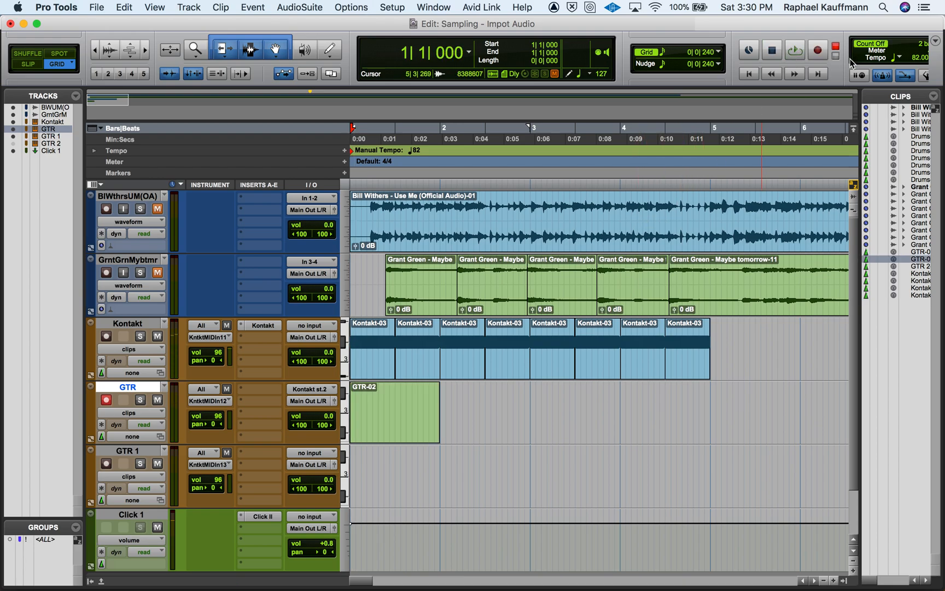
- Record a two-bar, four-note MIDI part on the GTR track from bar 1, playing the guitar samples to the click
left_click(817, 50)
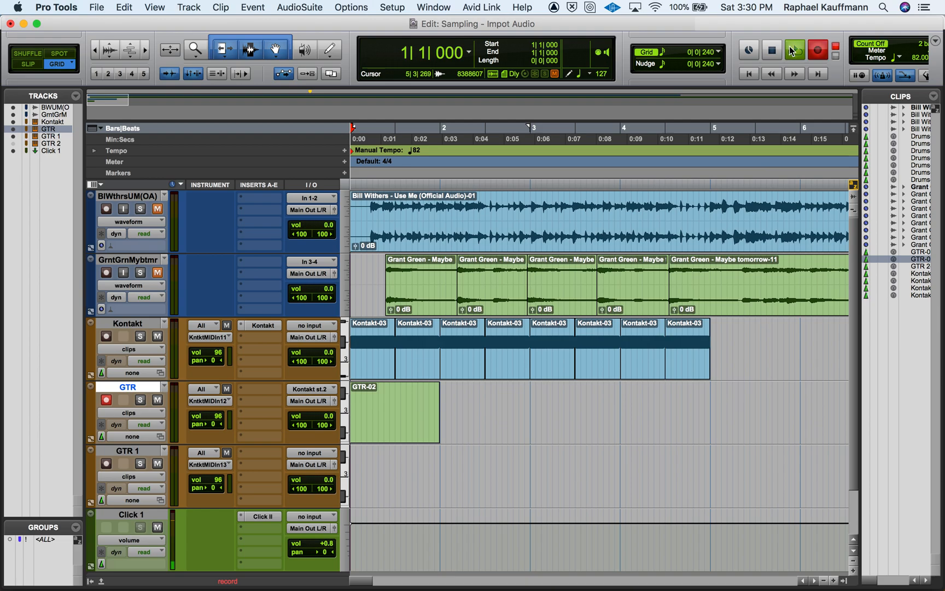
left_click(792, 51)
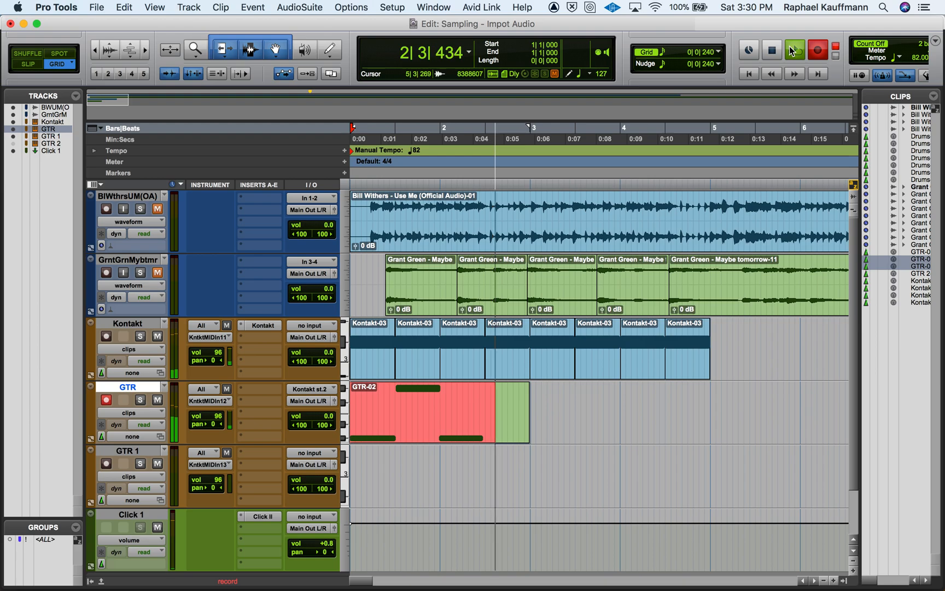
left_click(794, 51)
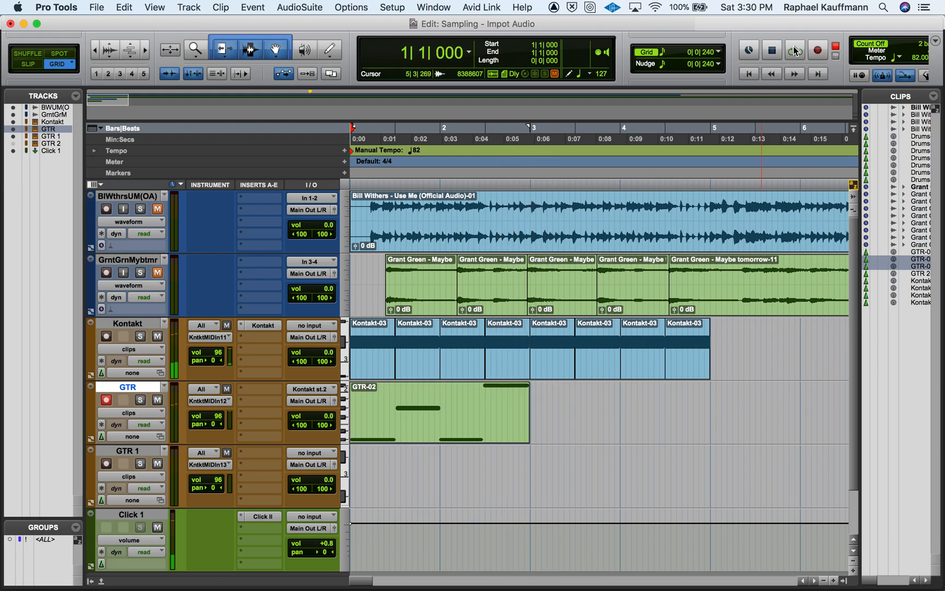
- Open the GTR-02 clip in the MIDI Editor and snap the last three note starts to 1|3|000, 2|1|000 and 2|3|000
left_click(449, 440)
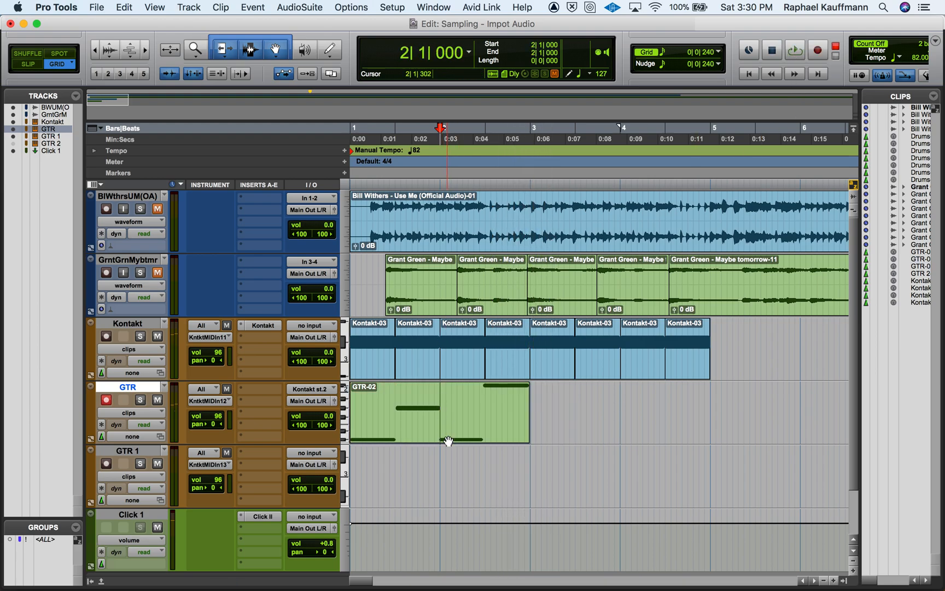
double_click(448, 441)
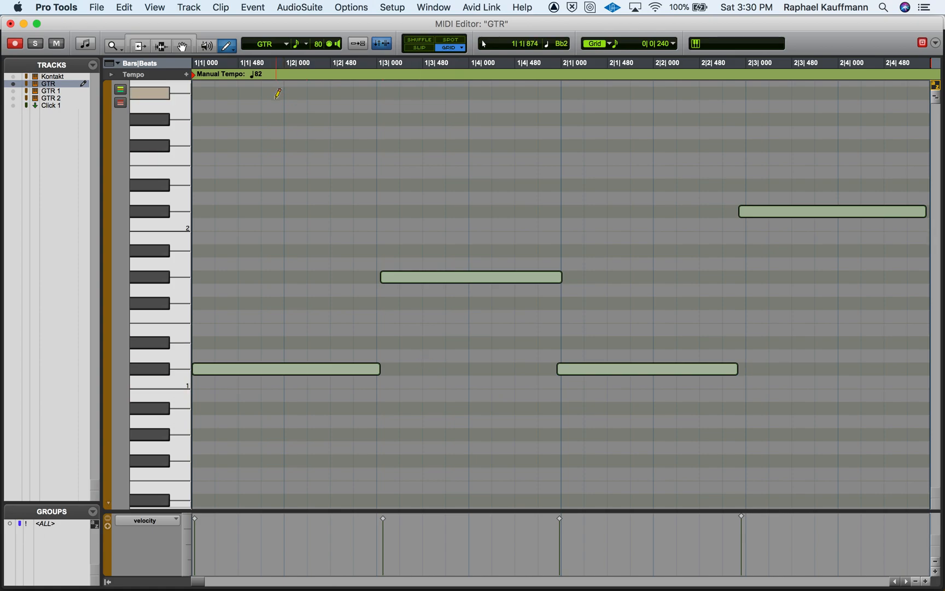
left_click(185, 36)
key("super+a")
left_click_drag(412, 283, 418, 285)
left_click_drag(576, 375, 581, 376)
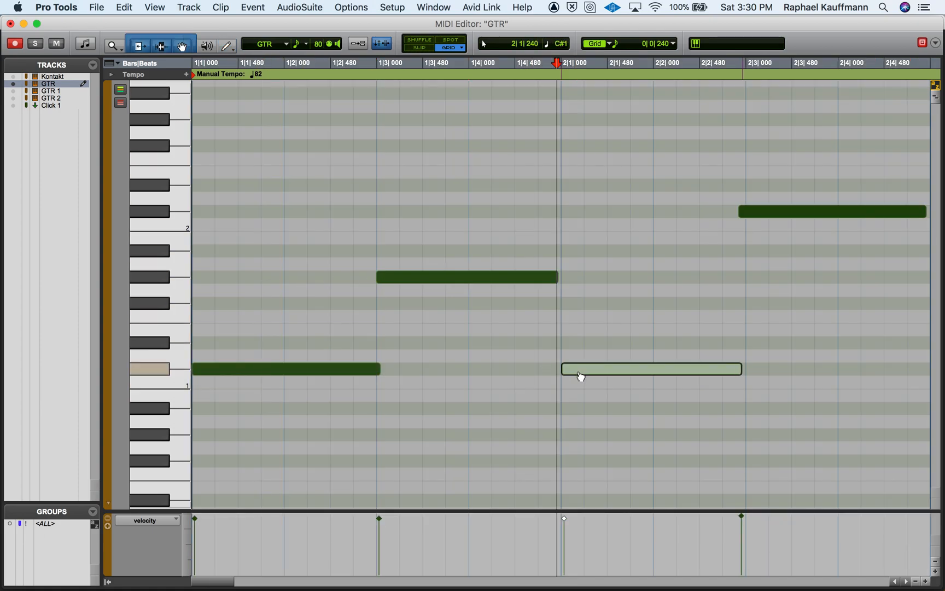
left_click_drag(759, 215, 763, 215)
- Trim the end of the last GTR note to 3|1|000 and return to the Edit window
scroll(764, 215, "right", 2)
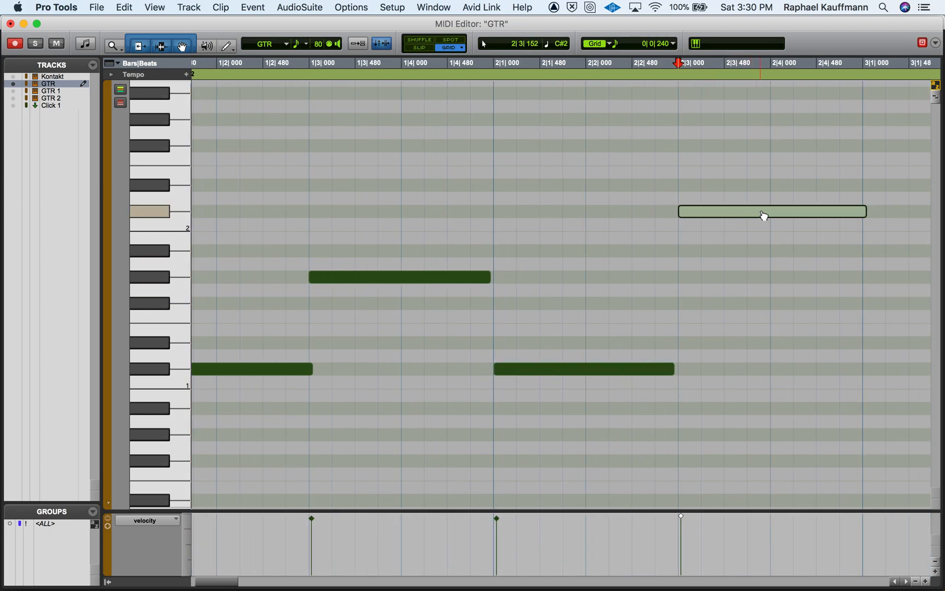
scroll(764, 215, "right", 3)
scroll(764, 215, "down", 2)
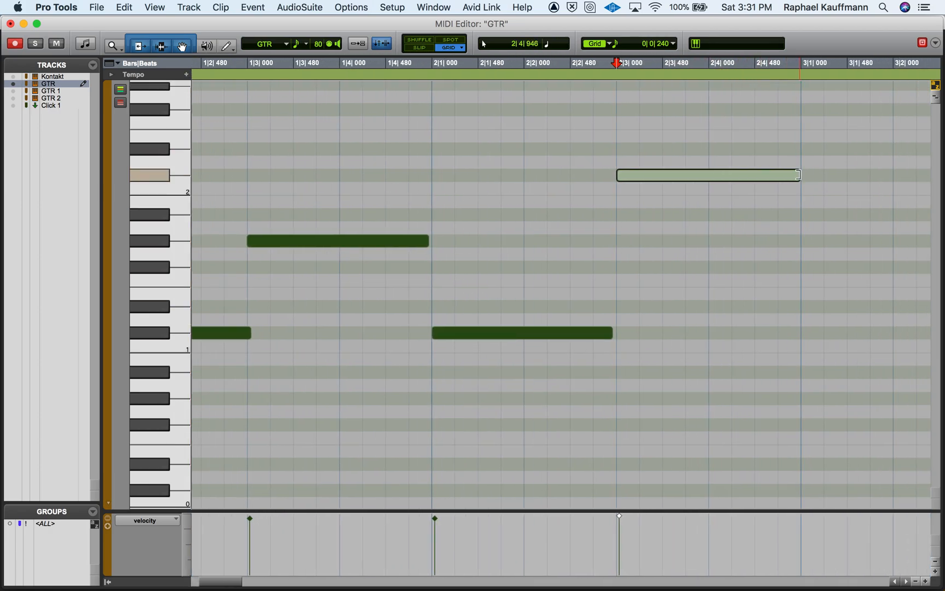
key("super+equal")
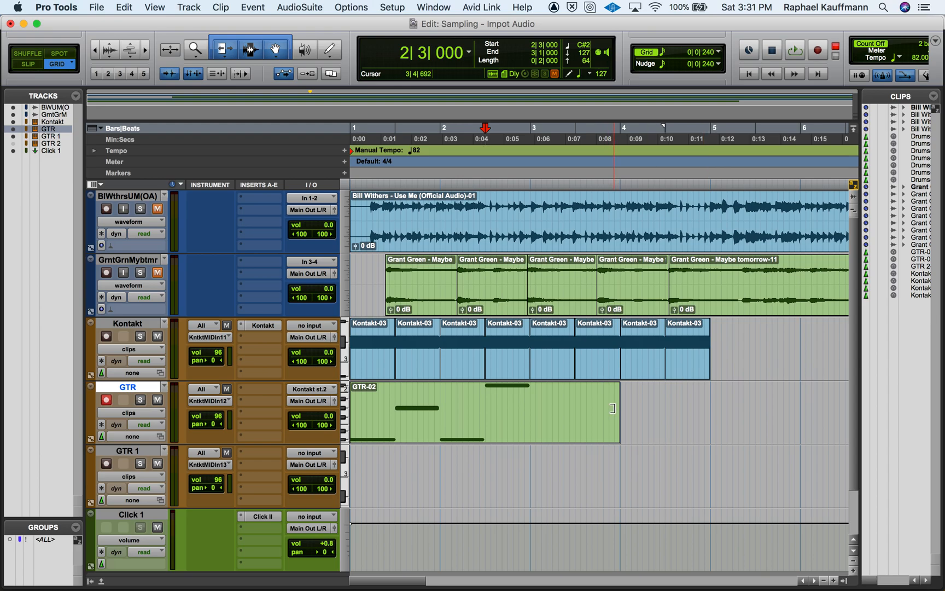
- Trim the end of the GTR-02 clip back to bar 3, select the clip, and play it from bar 1
left_click_drag(612, 408, 529, 407)
left_click(465, 433)
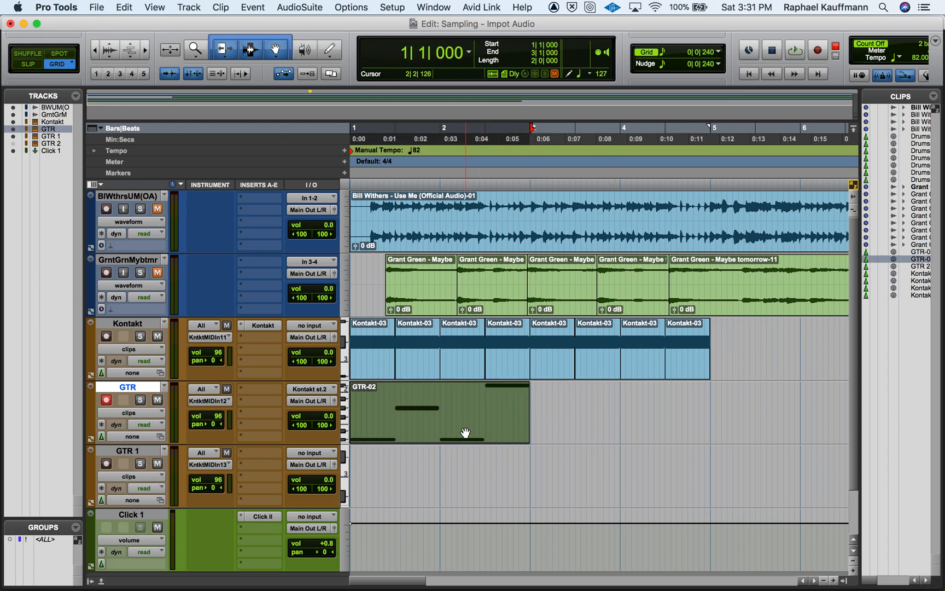
key("space")
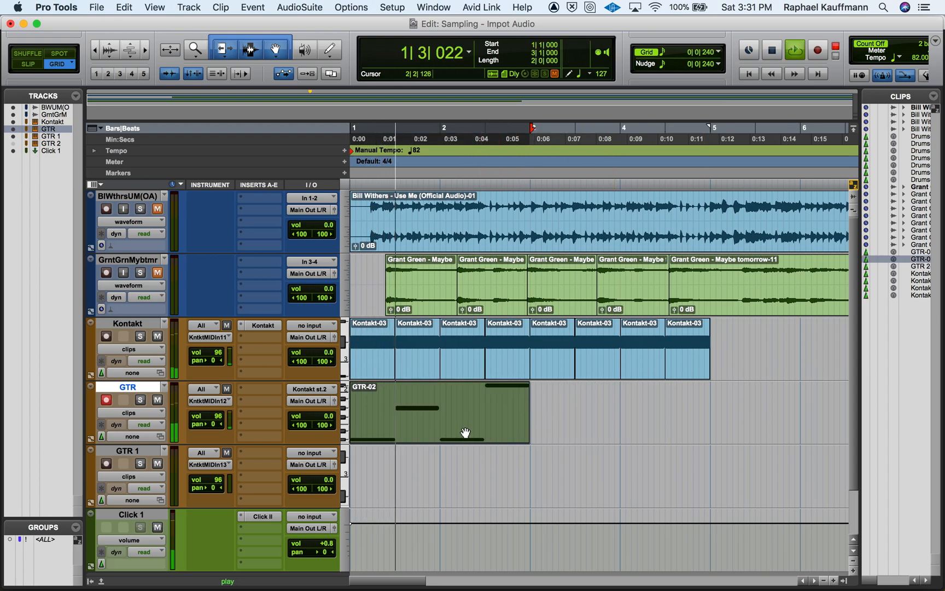
- Mute the Click 1 track and listen to the GTR-02 part, including a second playback from bar 2
left_click(157, 527)
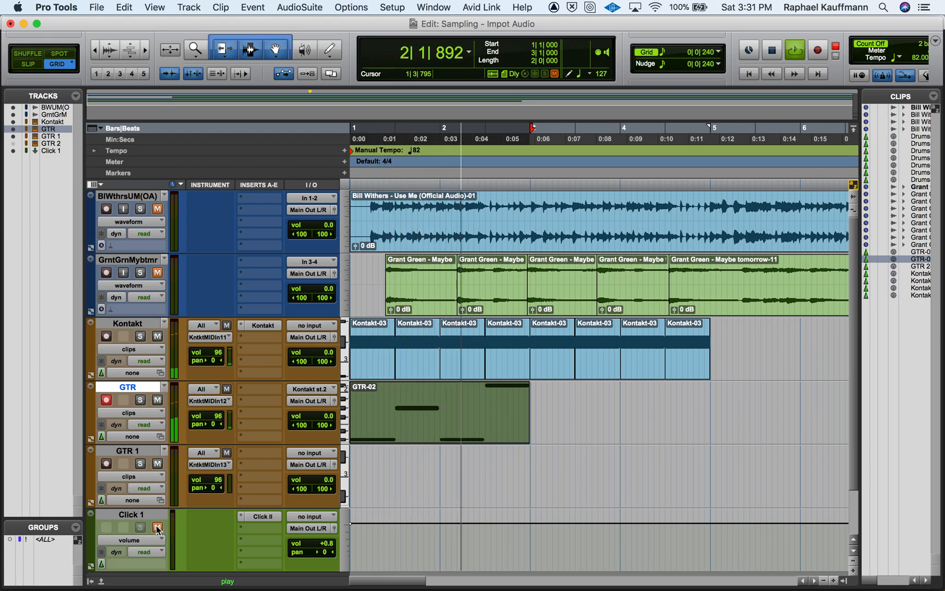
key("space")
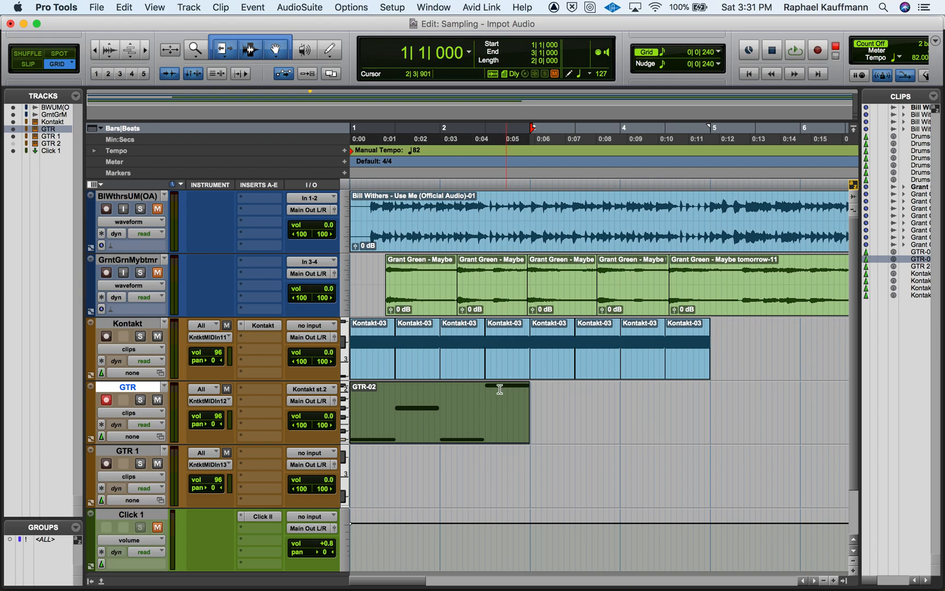
left_click(437, 403)
key("space")
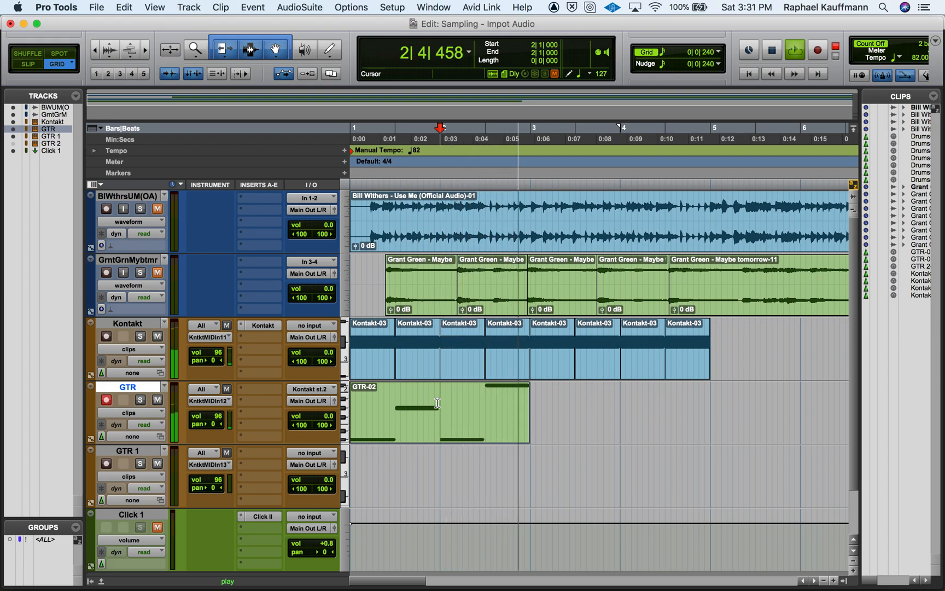
key("space")
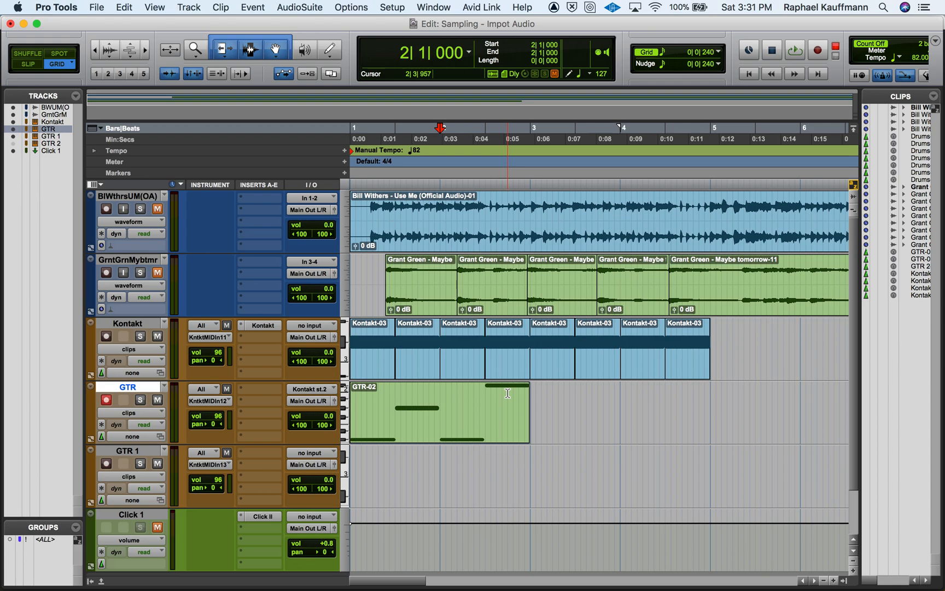
- Open the Kontakt instrument and show the Wave Editor for the selected Grant Green zone at B1 to D#2
left_click(262, 325)
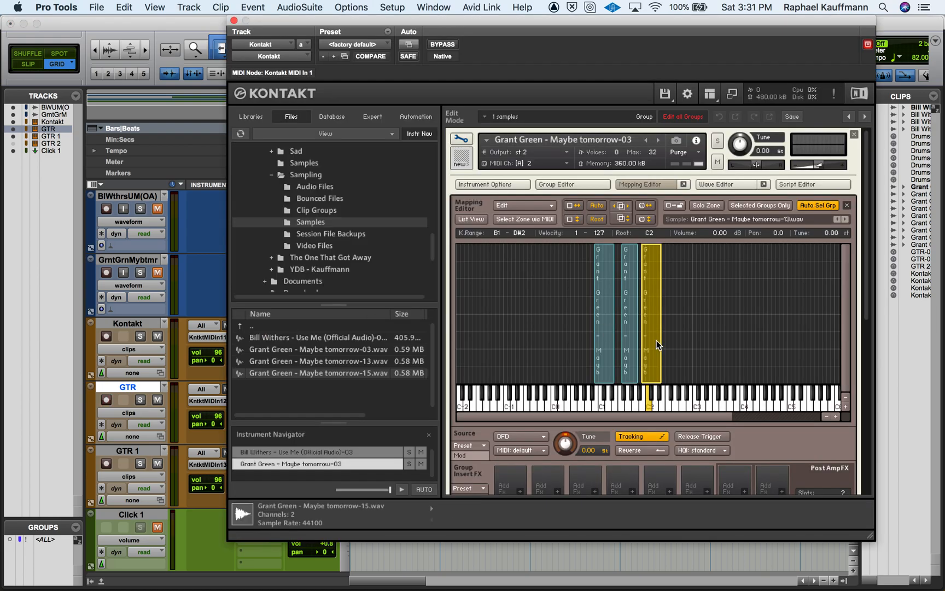
scroll(656, 340, "down", 4)
scroll(656, 341, "up", 1)
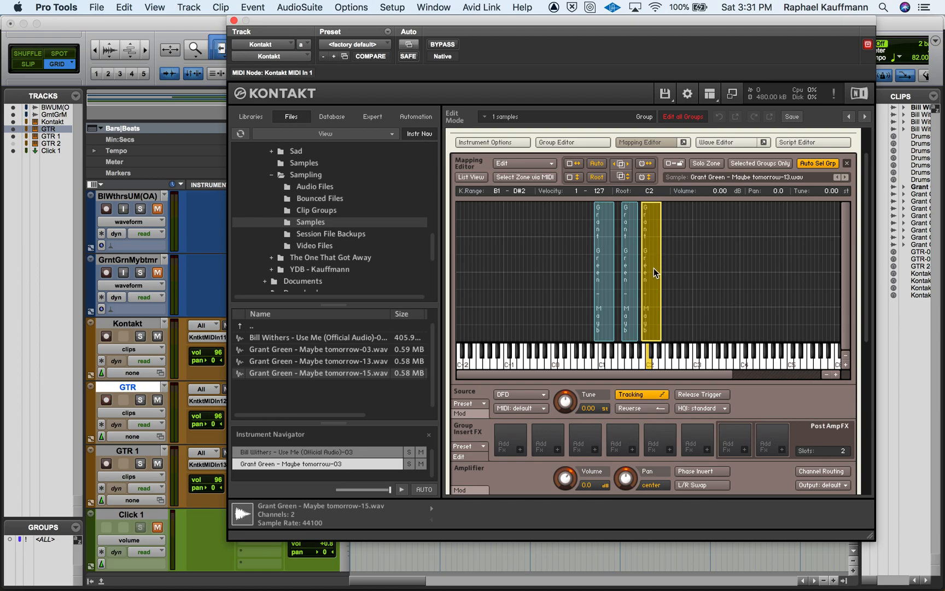
left_click(725, 144)
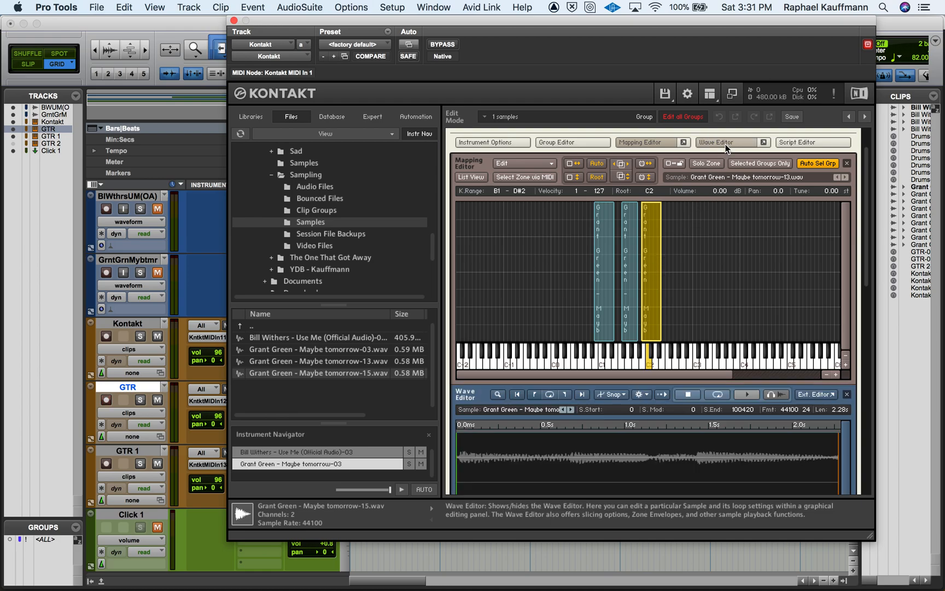
scroll(684, 332, "down", 3)
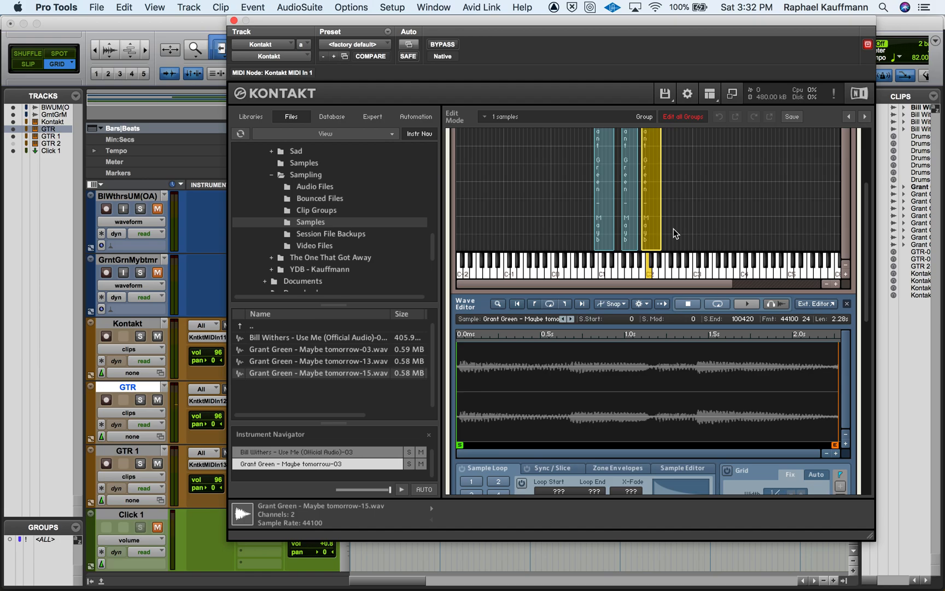
- Duplicate the B1 to D#2 zone and move the copy to key range F#2 to A#2 with root G2
scroll(673, 229, "up", 2)
left_click(673, 244)
left_click(654, 243)
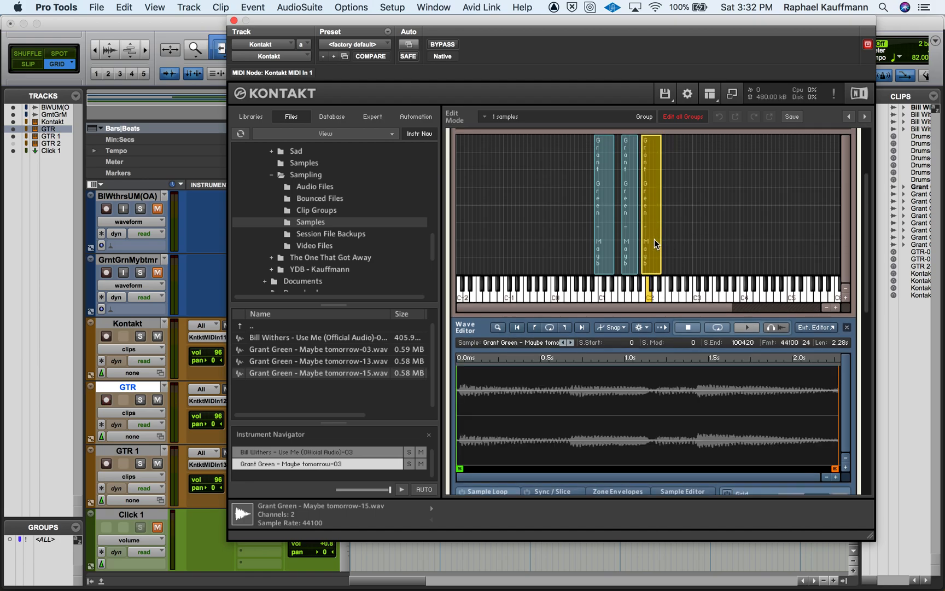
scroll(655, 239, "up", 5)
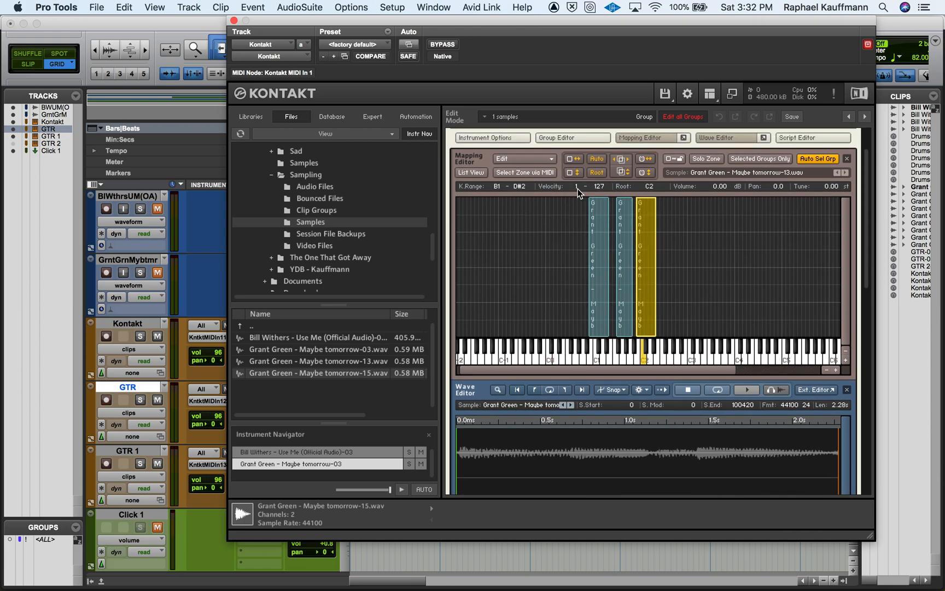
left_click(524, 159)
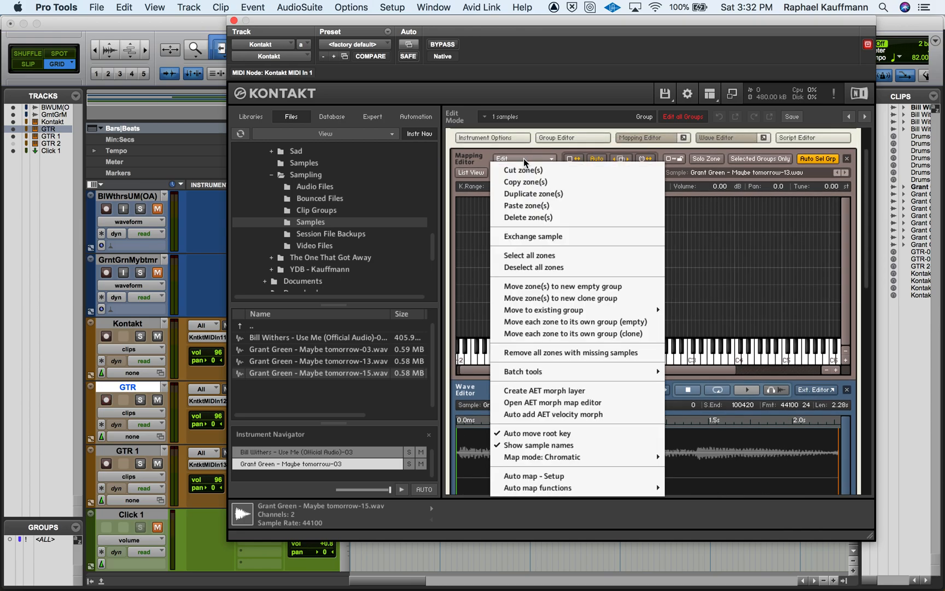
left_click(527, 191)
left_click(692, 278)
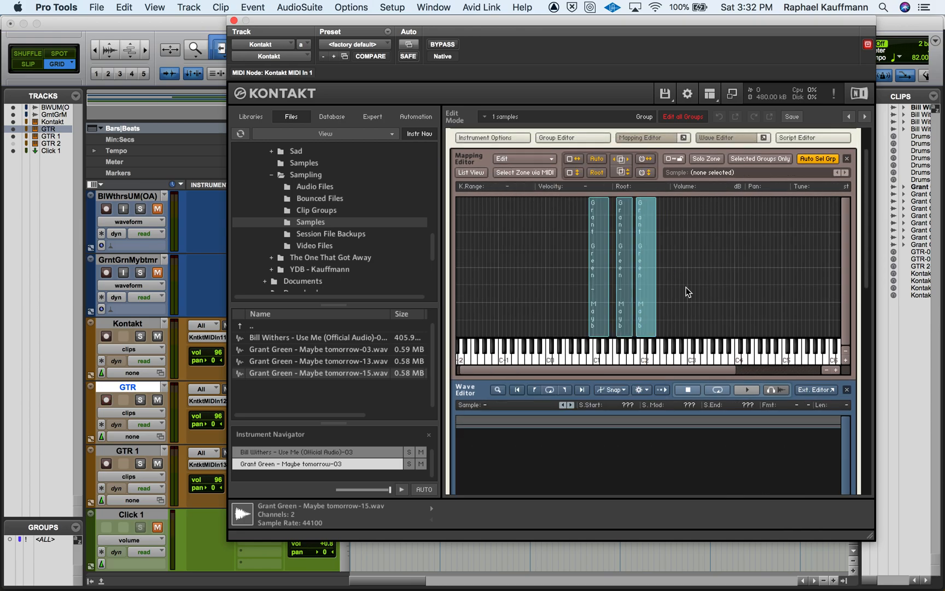
left_click_drag(646, 298, 673, 298)
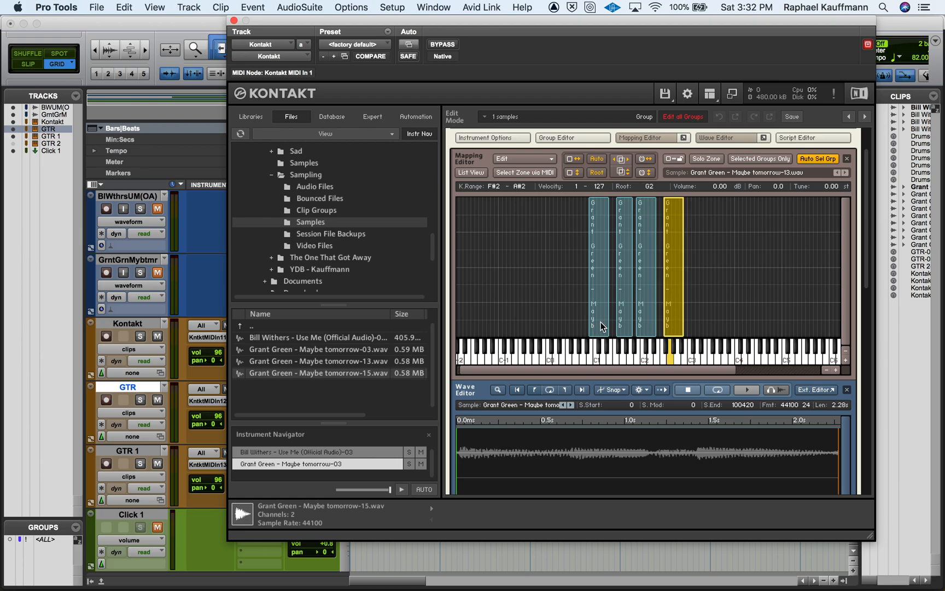
- Select the original B1 to D#2 zone and set its sample end to about 63096, just before the last note attack
left_click(650, 322)
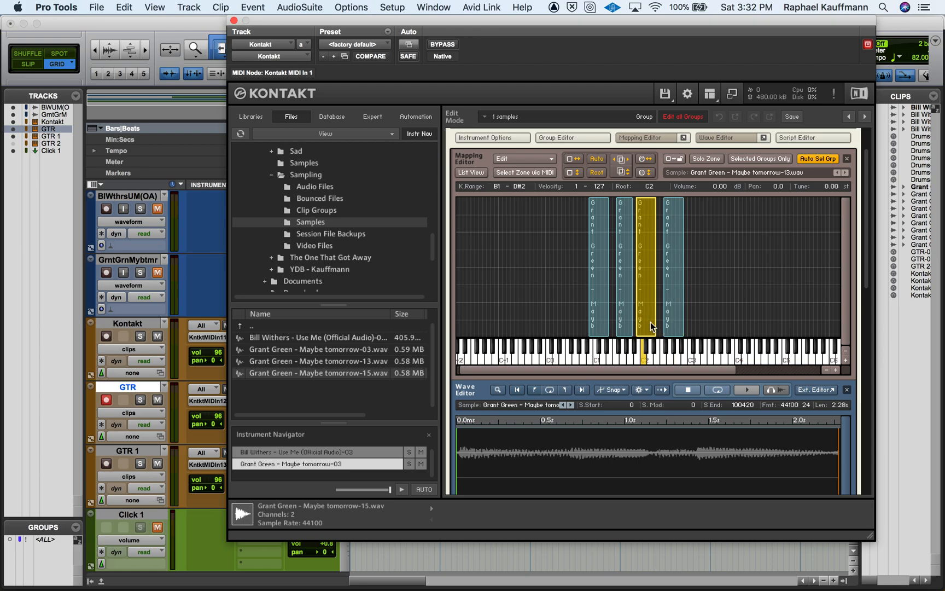
left_click(675, 325)
left_click(652, 322)
scroll(651, 324, "down", 1)
scroll(652, 326, "down", 4)
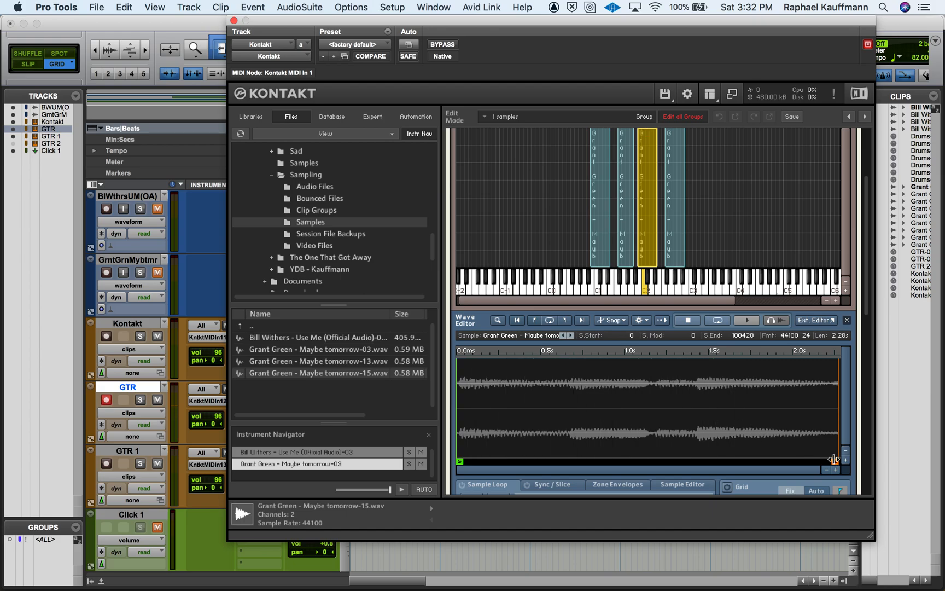
mouse_move(835, 460)
left_mouse_down()
mouse_move(651, 437)
mouse_move(691, 436)
left_mouse_up()
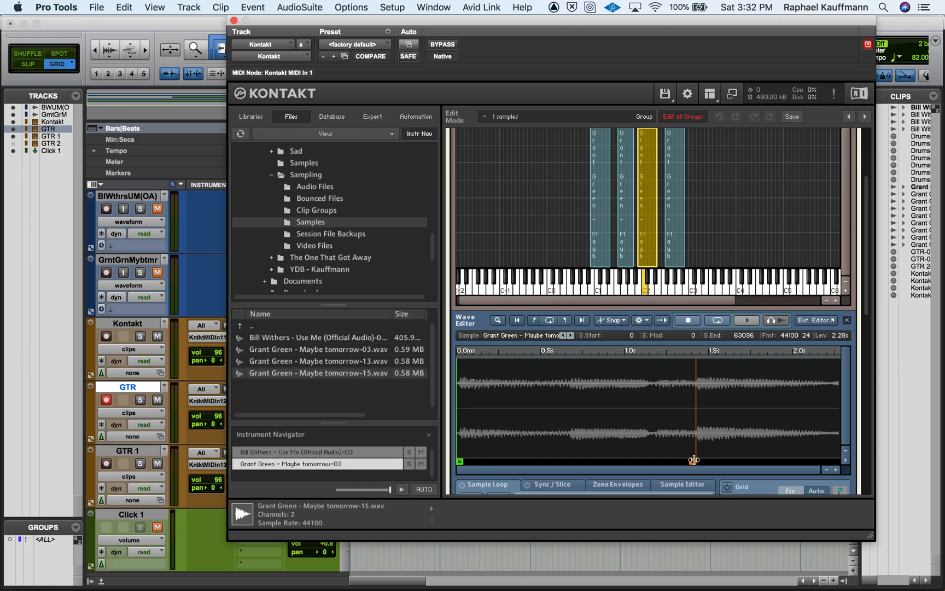
- Set the F#2 to A#2 zone's sample start to about 62952, at the last note attack, and close the Kontakt window
left_click(676, 255)
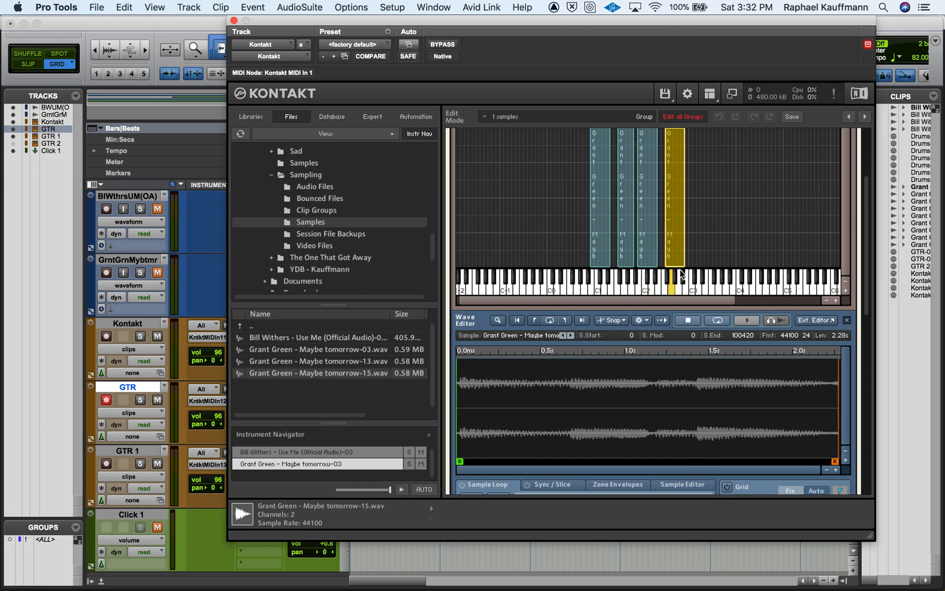
left_click_drag(461, 460, 699, 452)
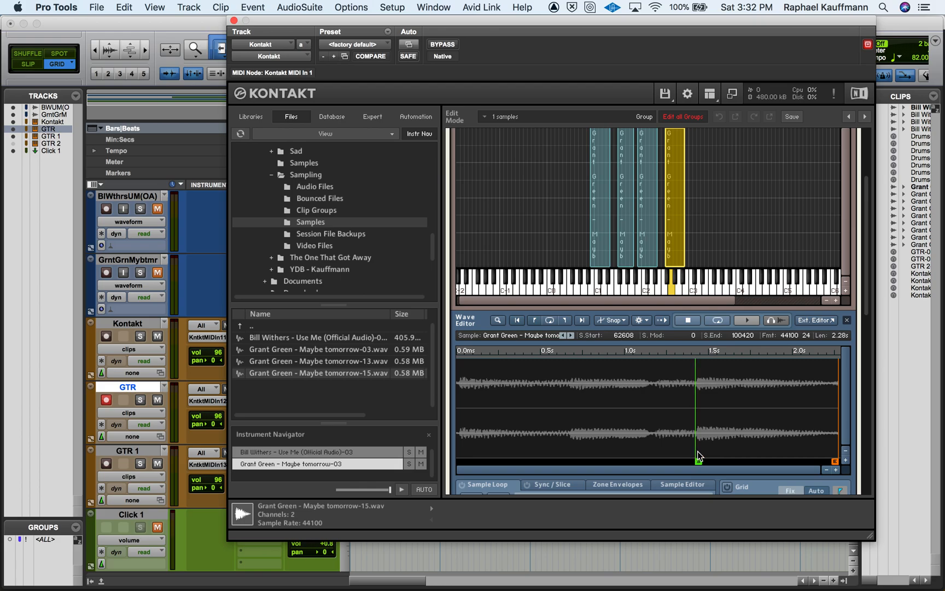
left_click_drag(698, 462, 700, 462)
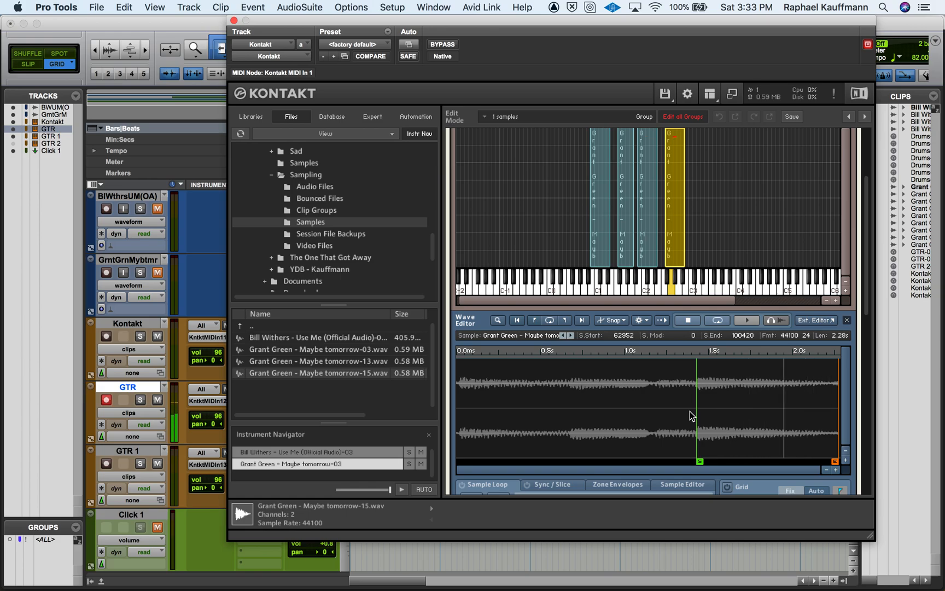
left_click(233, 21)
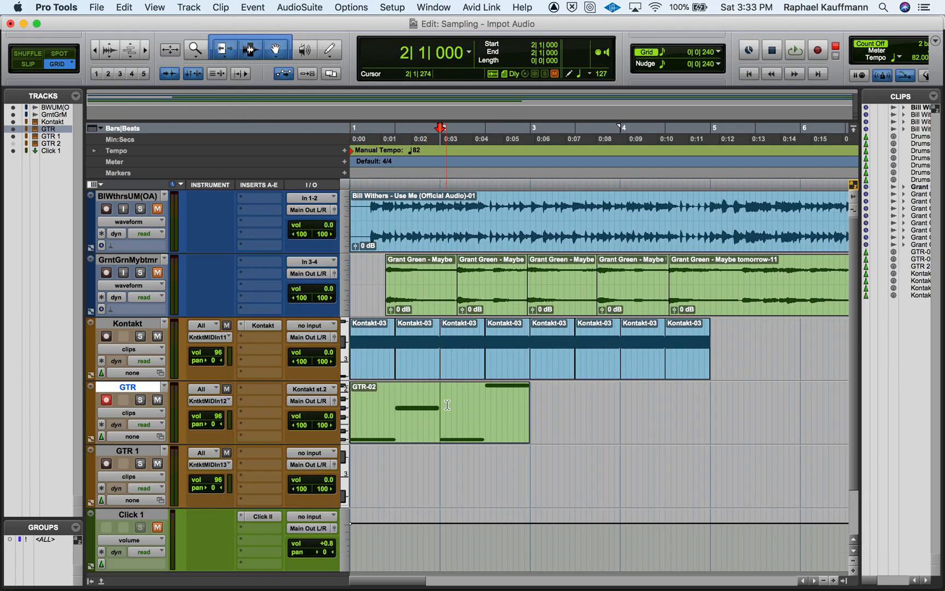
- Delete the GTR-02 clip and record a new two-bar MIDI part on the GTR track from bar 1 with Click 1 unmuted
left_click(488, 424)
key("Delete")
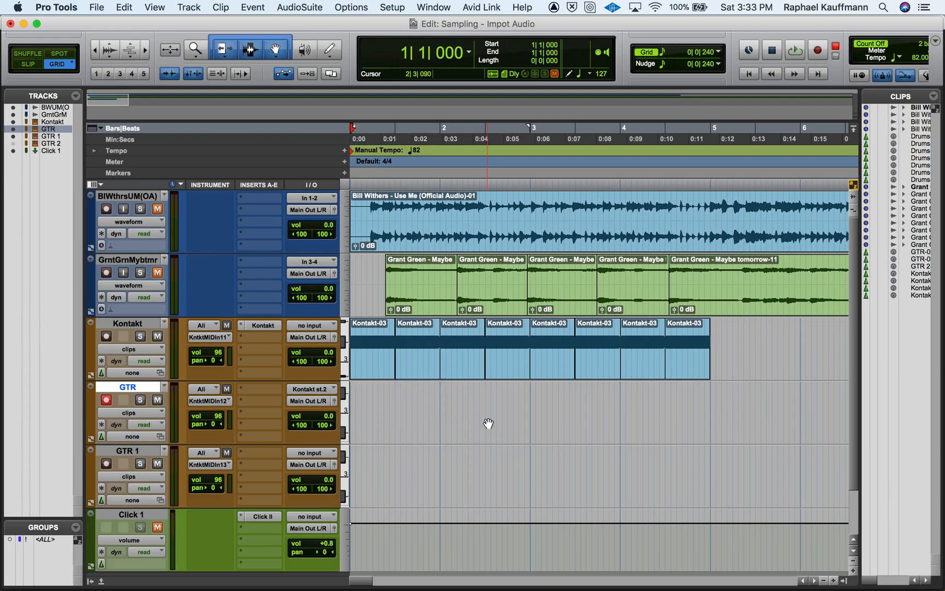
left_click(819, 51)
left_click(158, 527)
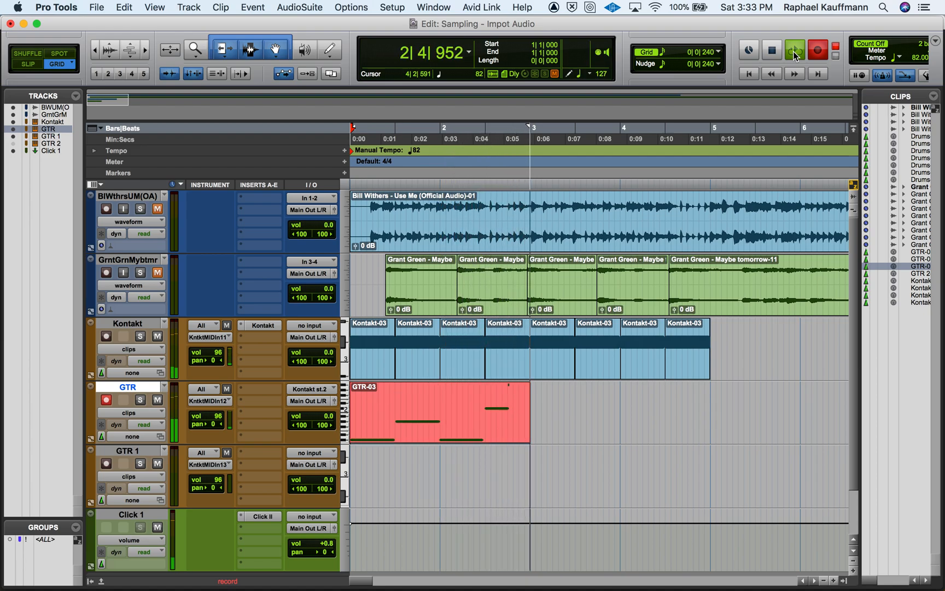
key("space")
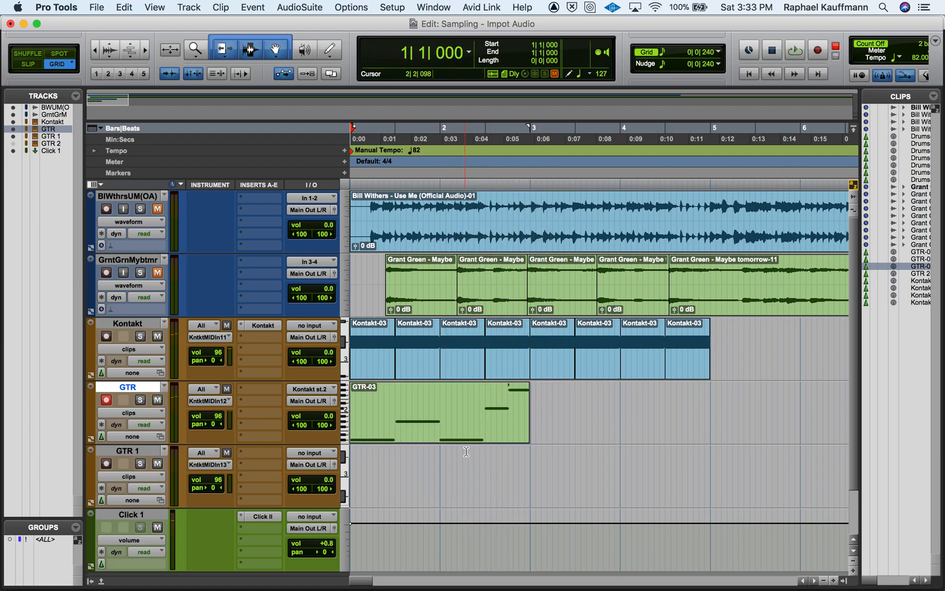
- Open the GTR-03 clip in the MIDI Editor and delete the stray very short note just before 2|4|000
double_click(476, 439)
key("super+a")
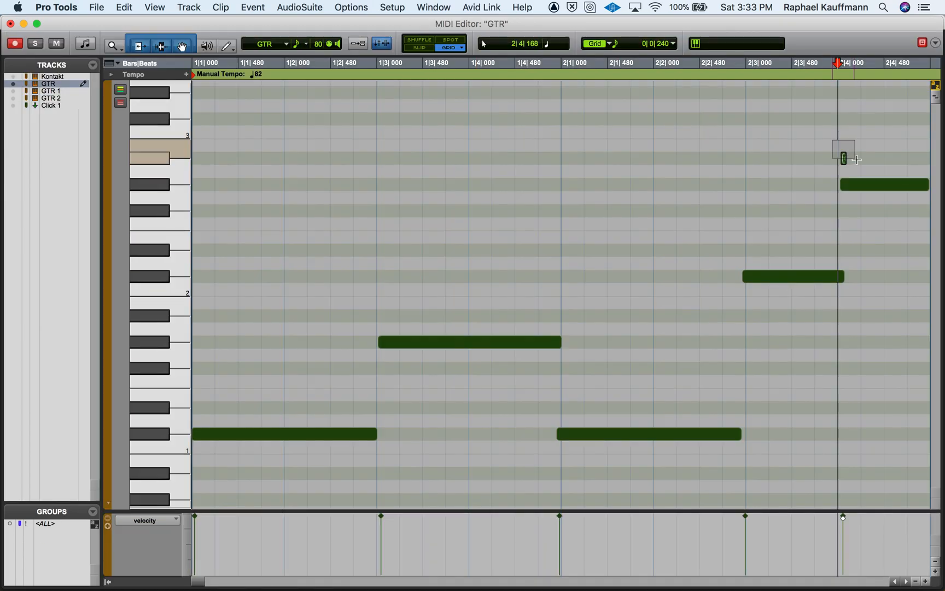
key("BackSpace")
key("Return")
key("space")
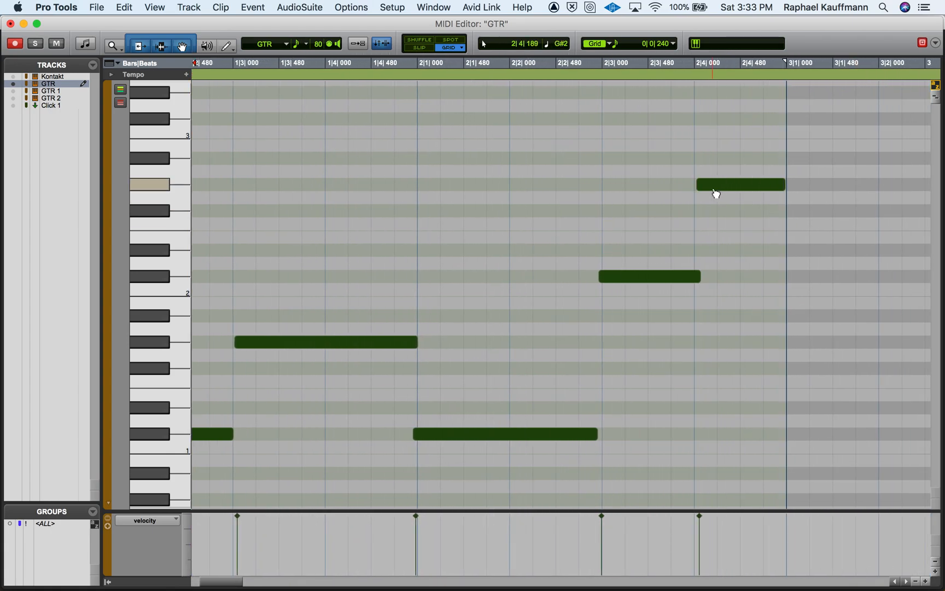
- Set the last note to run from 2|4|240 to 3|1|000, and snap the preceding note's start to 2|3|000
left_click_drag(713, 186, 734, 186)
left_click_drag(802, 184, 786, 184)
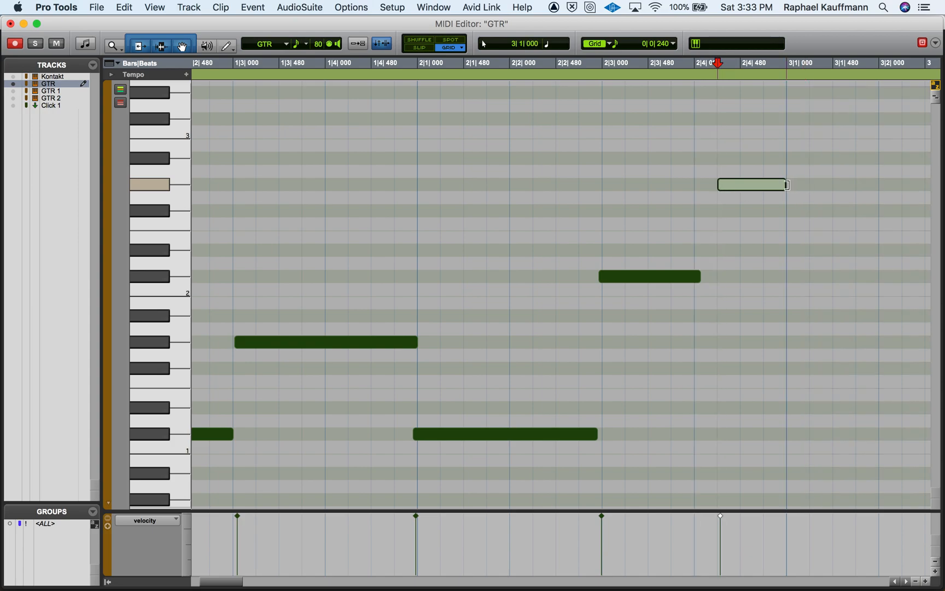
left_click_drag(696, 278, 693, 278)
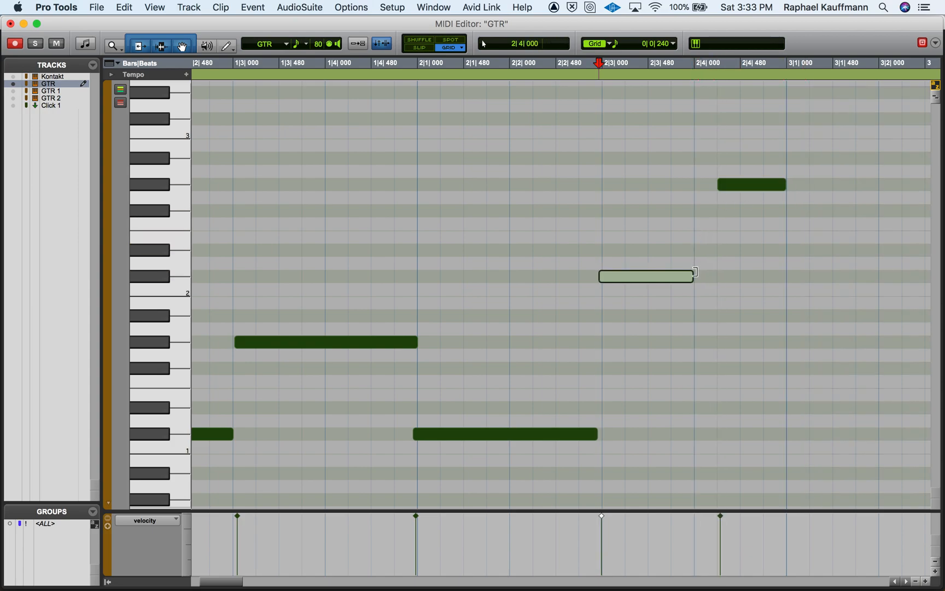
left_click_drag(622, 282, 624, 281)
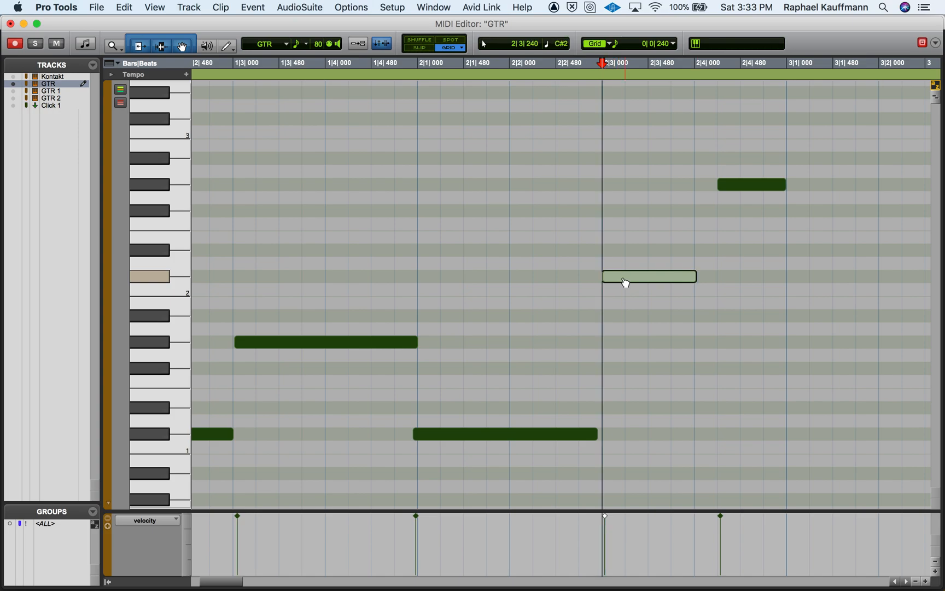
- Play back from 2|2|000, extend the second-to-last note's end to 2|4|240, and return to the Edit window
left_click(510, 242)
key("space")
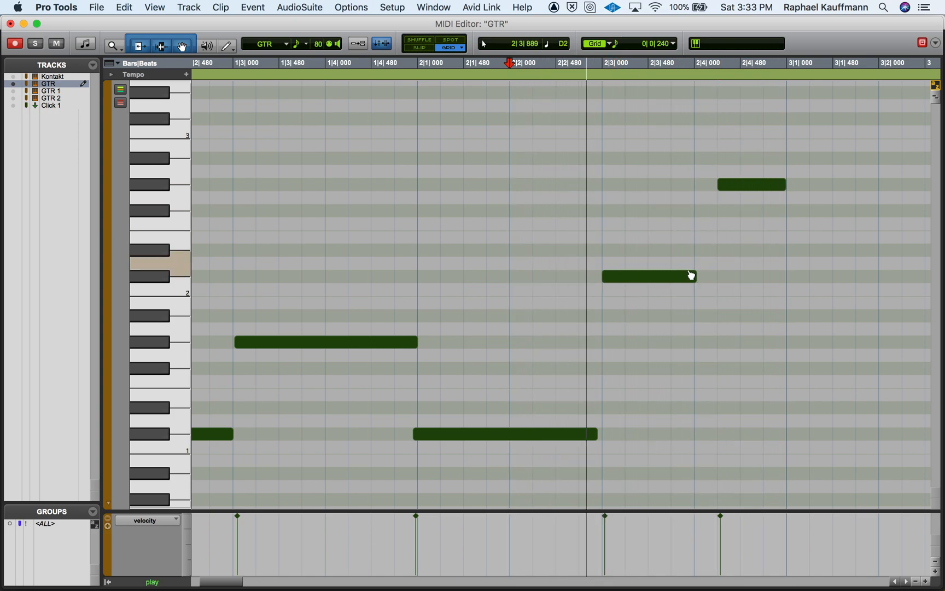
left_click_drag(691, 279, 714, 278)
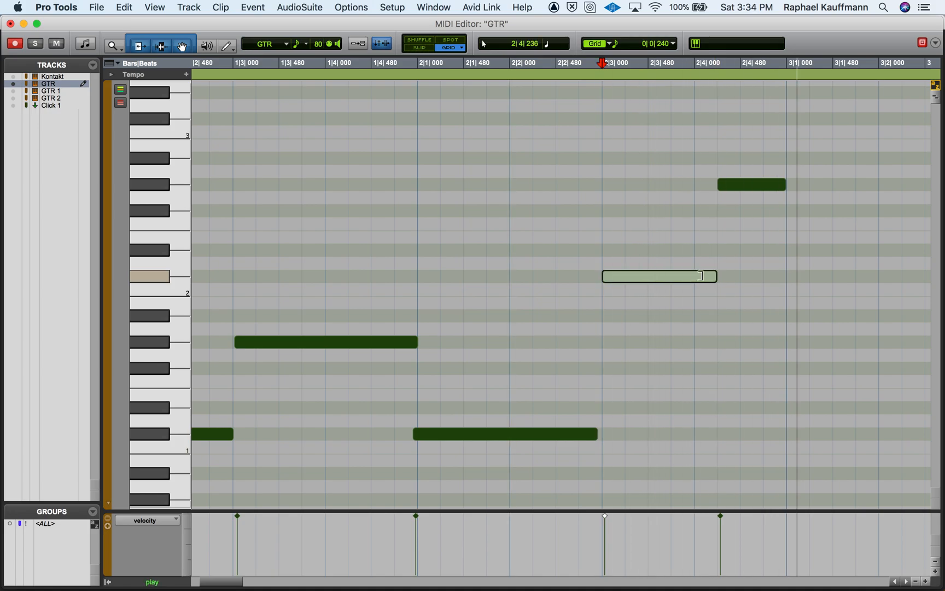
left_click(10, 24)
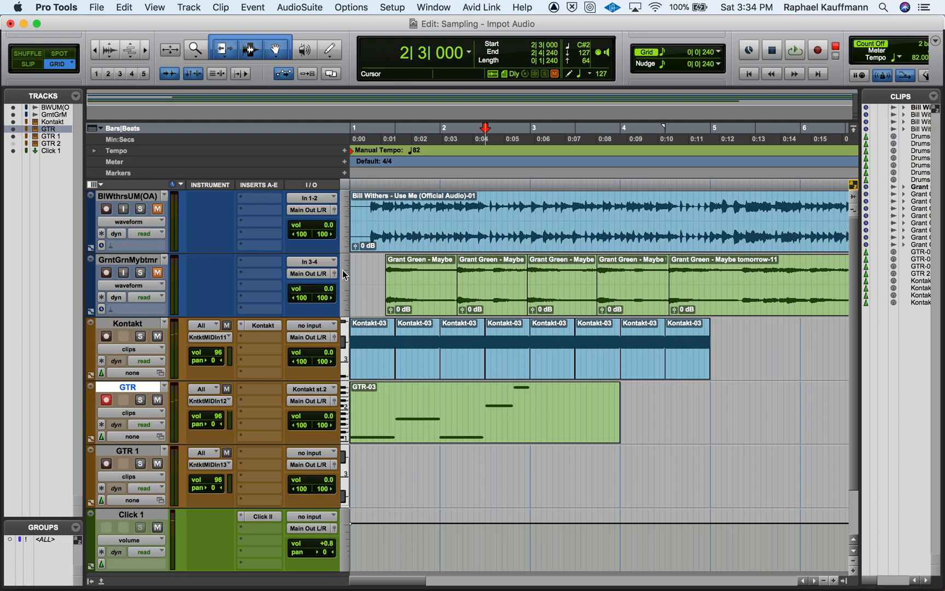
- Trim the end of the GTR-03 clip back to bar 3 and reopen the Kontakt instrument
left_click(615, 409)
left_click_drag(615, 409, 529, 409)
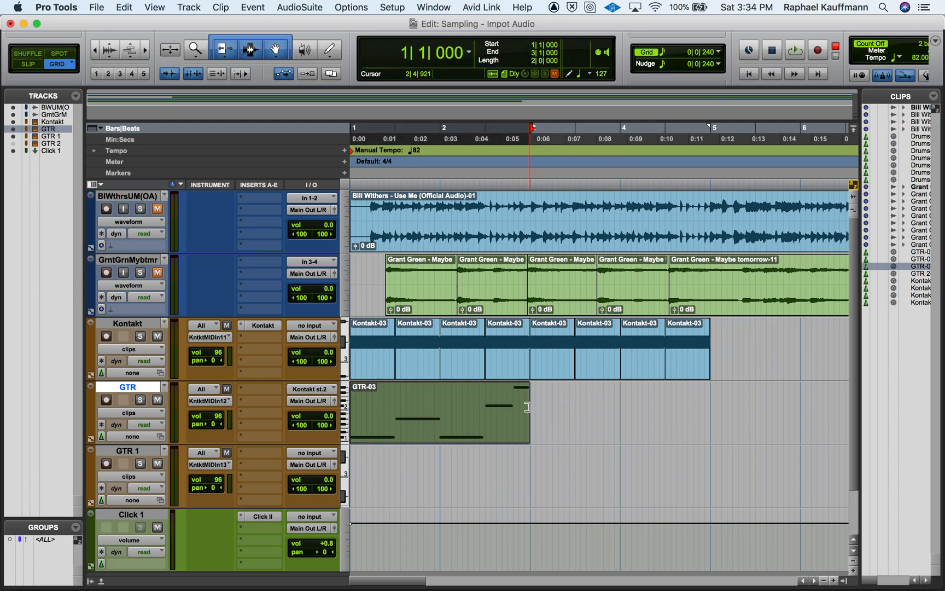
left_click(266, 328)
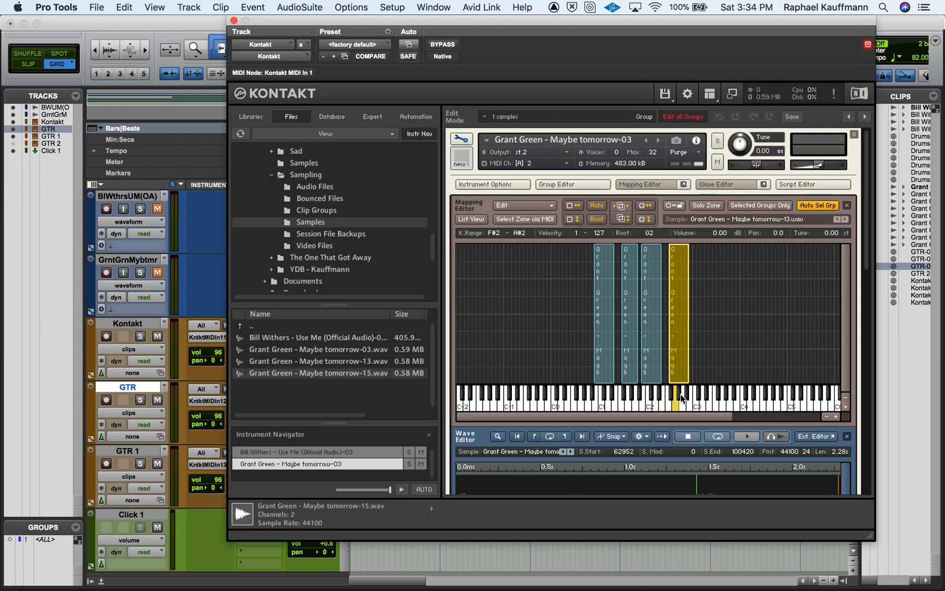
- Check the last zone's waveform, close Kontakt, play the two-bar guitar loop and mute the Click 1 track
scroll(680, 394, "down", 3)
scroll(680, 394, "down", 3)
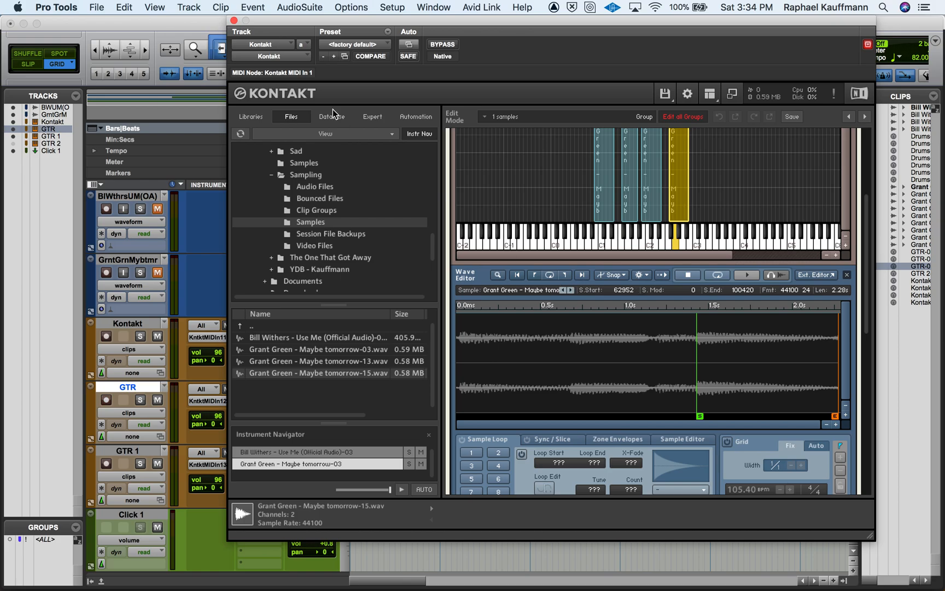
left_click(234, 20)
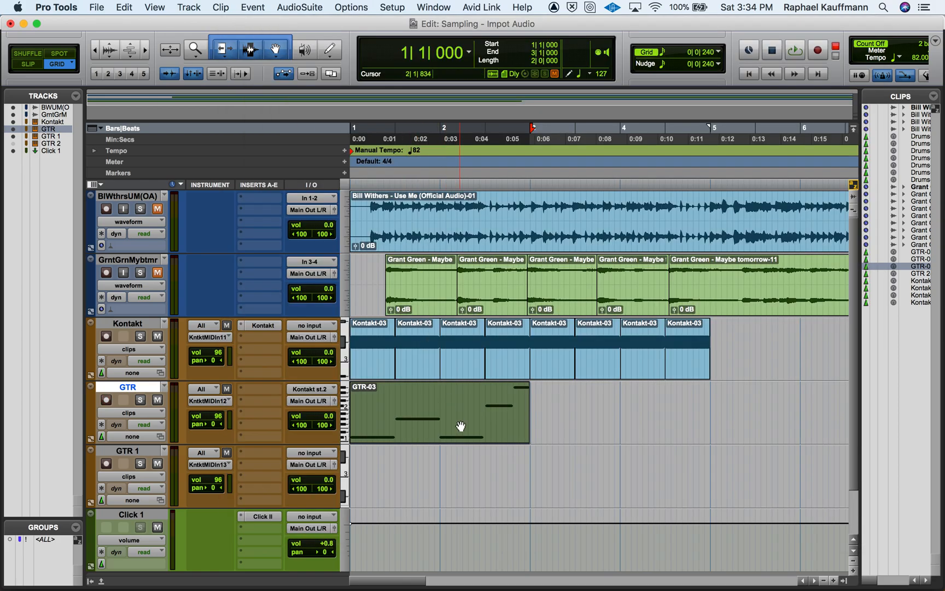
key("space")
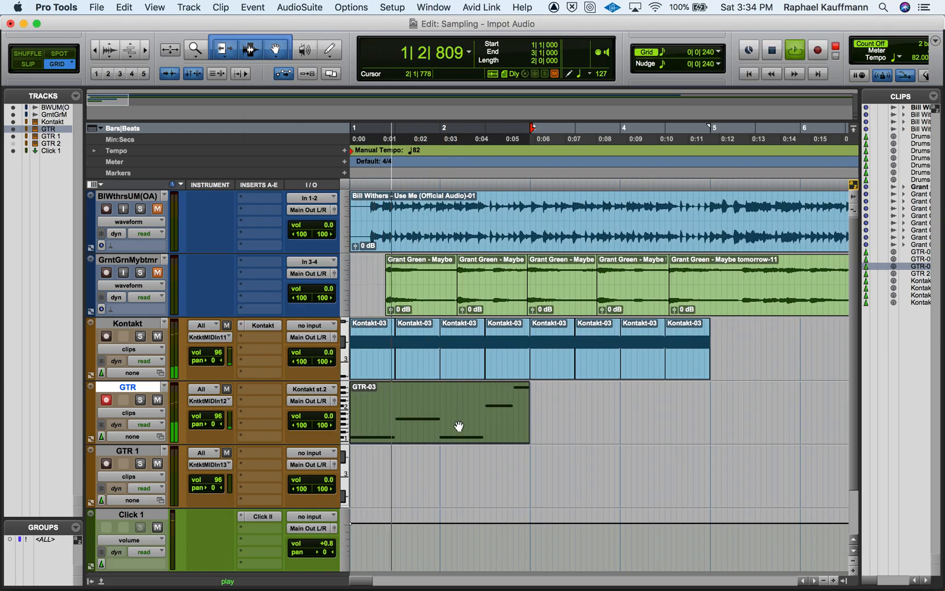
left_click(156, 528)
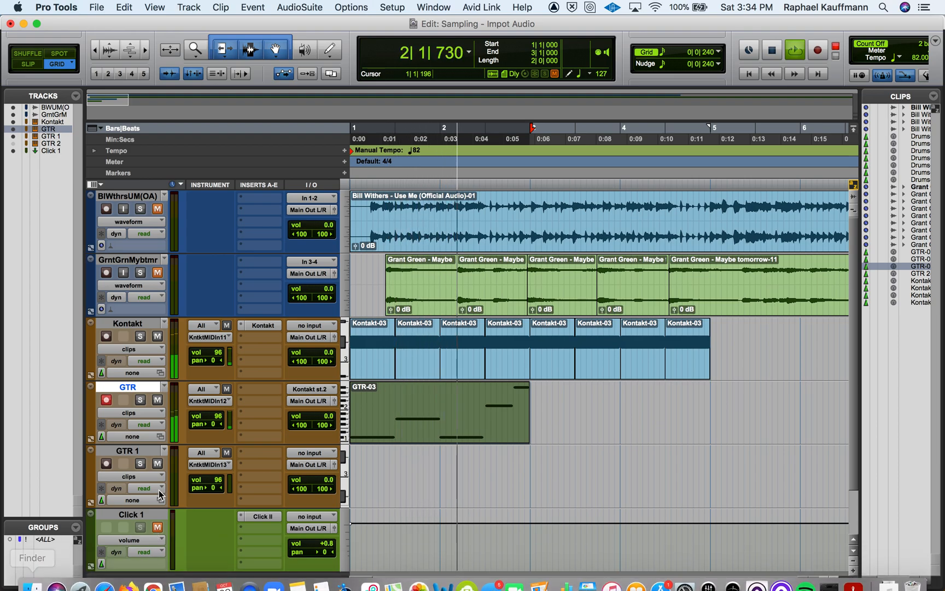
key("space")
- In the MIDI Editor, end the GTR-03 clip's second-to-last note and start its last note at 2|4|000, then return to the Edit window
double_click(486, 423)
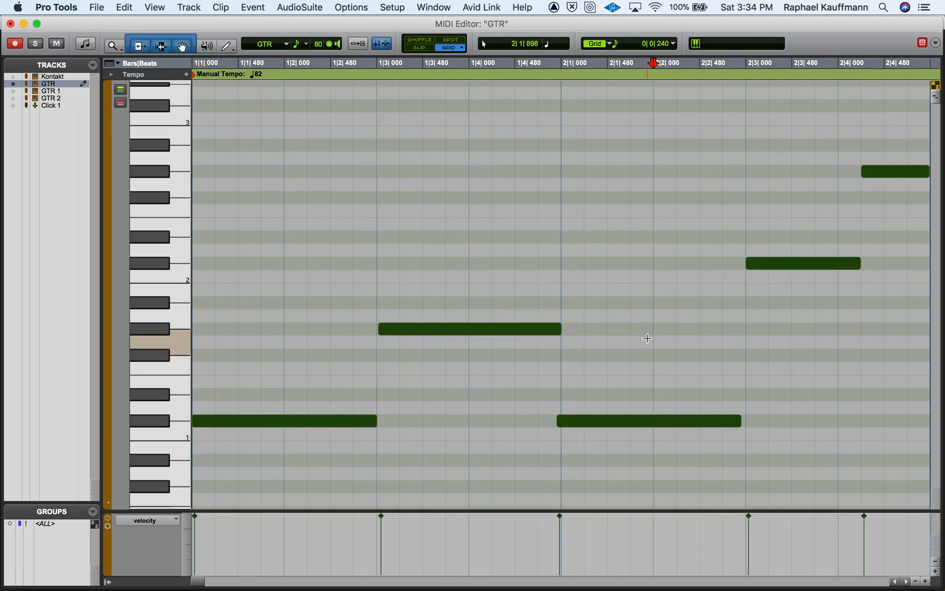
left_click(844, 264)
left_click_drag(844, 264, 837, 263)
left_click_drag(864, 175, 847, 176)
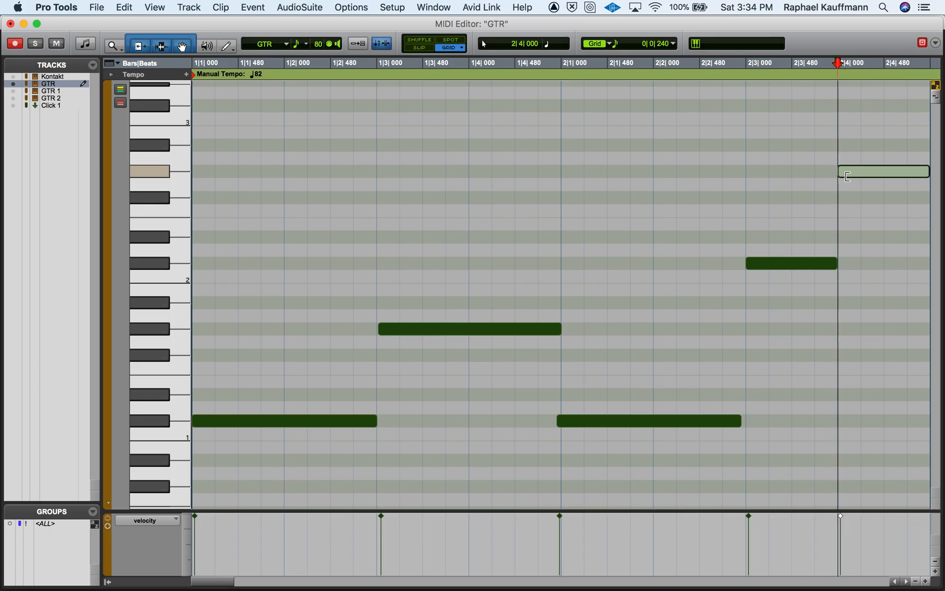
scroll(848, 176, "right", 3)
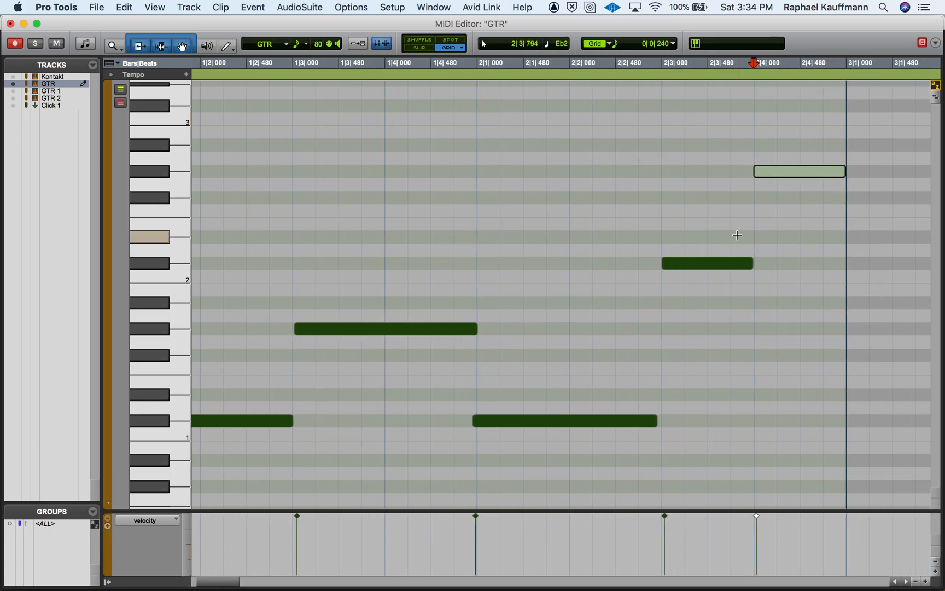
left_click(11, 24)
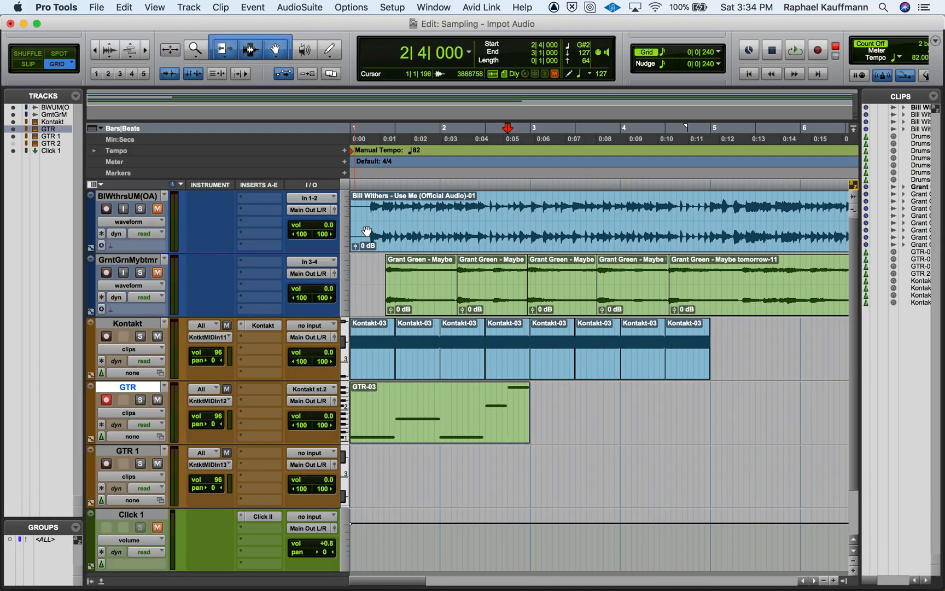
- Review the full two-bar note pattern of GTR-03 in the MIDI Editor and return to the Edit window
double_click(489, 429)
scroll(628, 377, "right", 3)
scroll(628, 377, "down", 1)
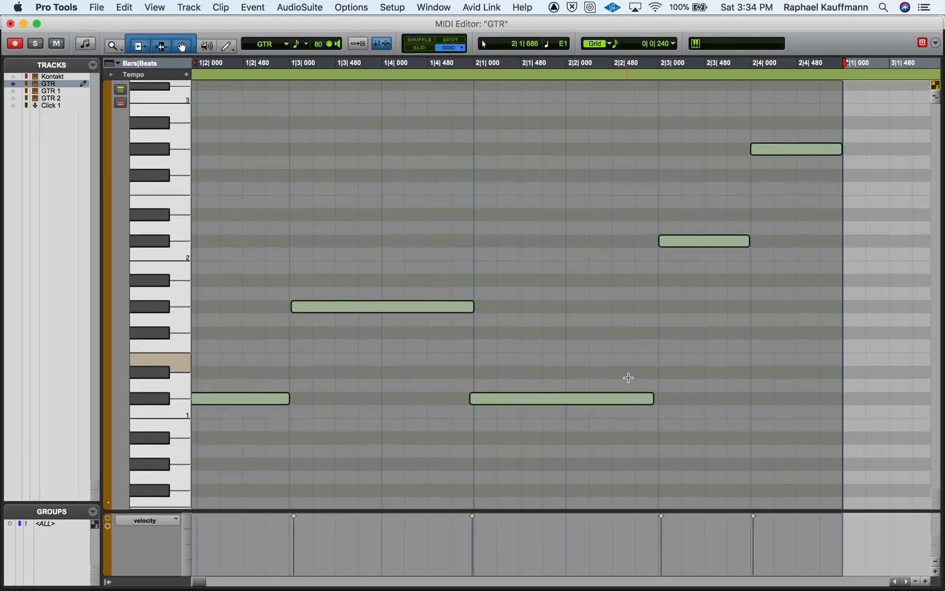
key("super+bracketleft")
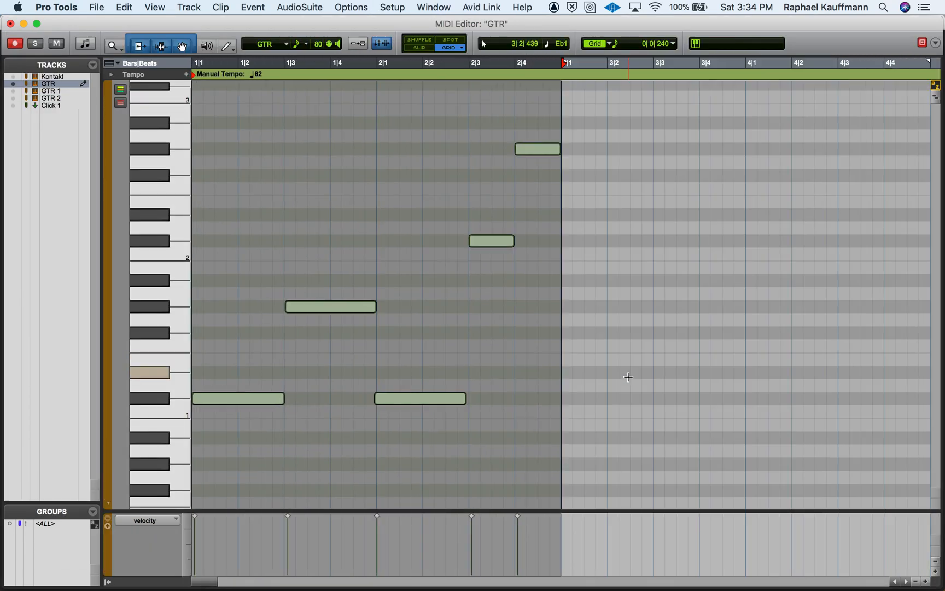
left_click(890, 149)
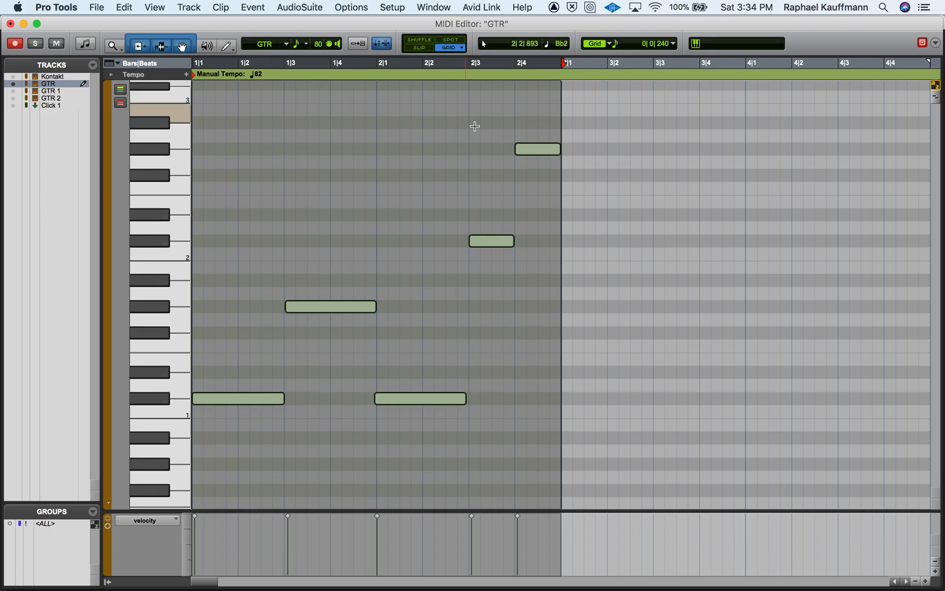
left_click(11, 24)
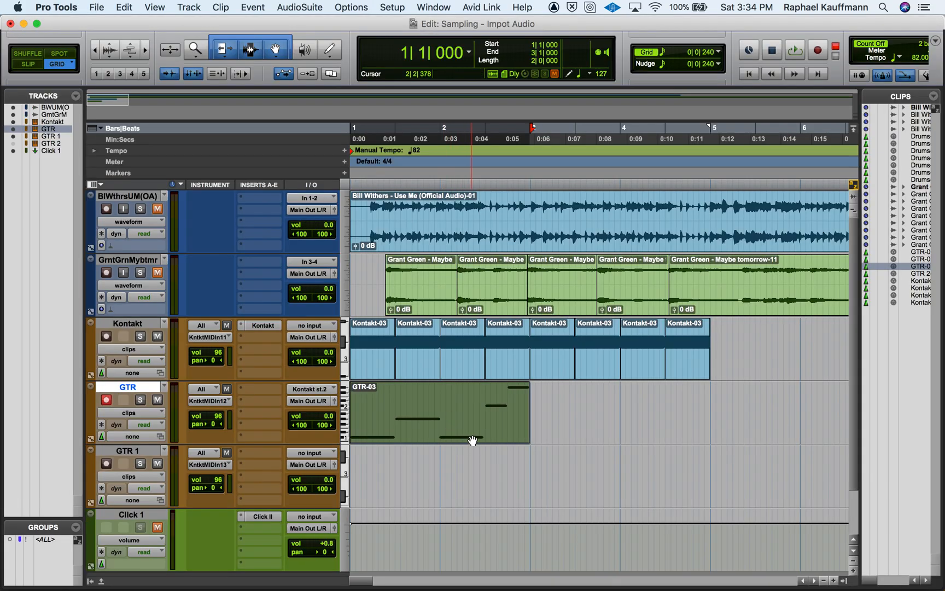
- In Kontakt's Wave Editor, move the sample start of the F#2–A#2 zone back to about 50396
left_click(260, 327)
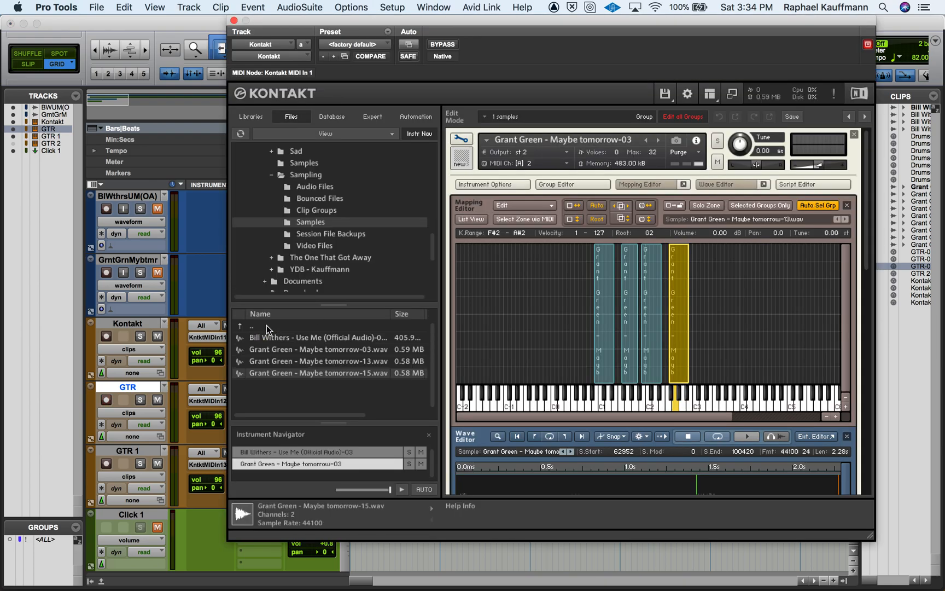
scroll(706, 374, "down", 5)
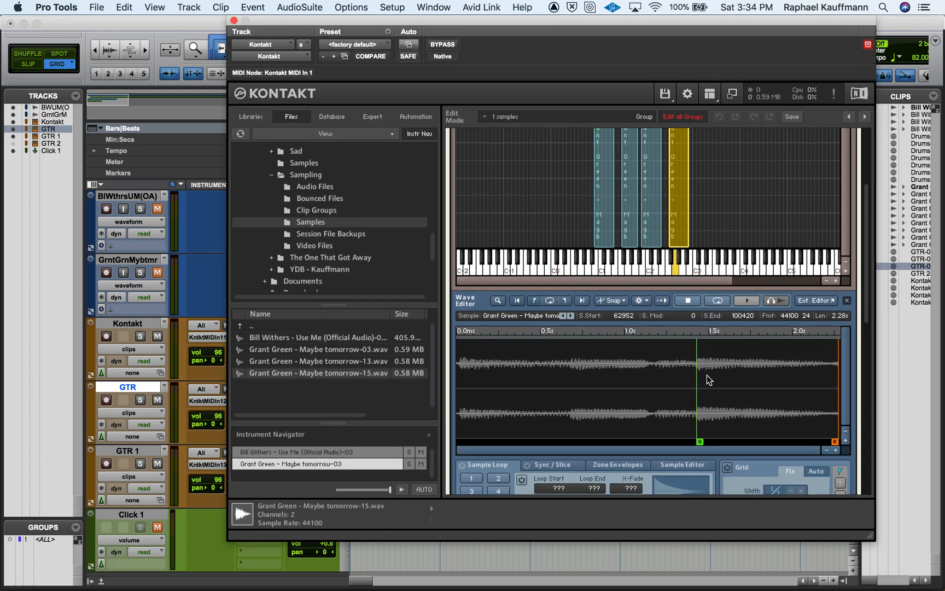
left_click_drag(700, 442, 657, 441)
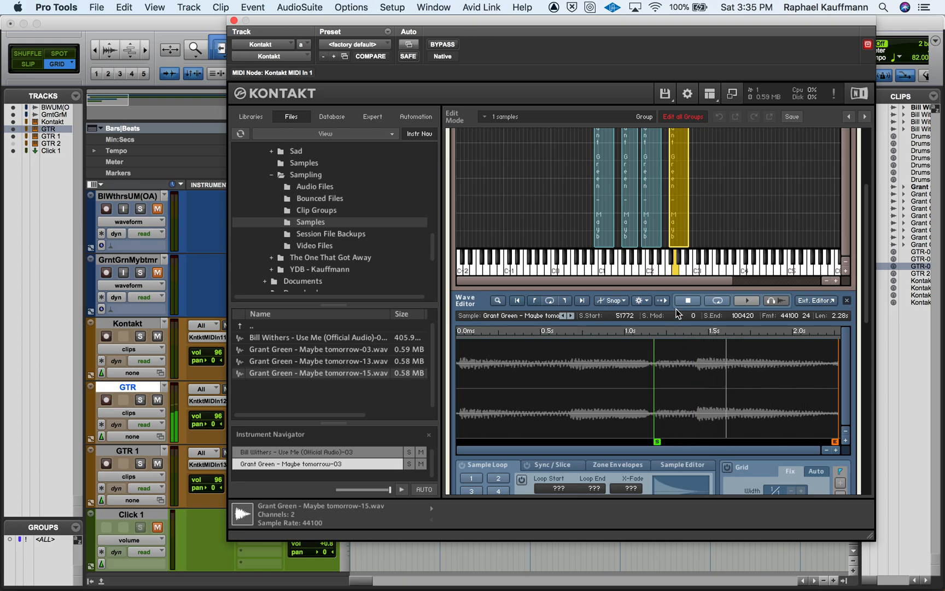
left_click_drag(657, 441, 652, 441)
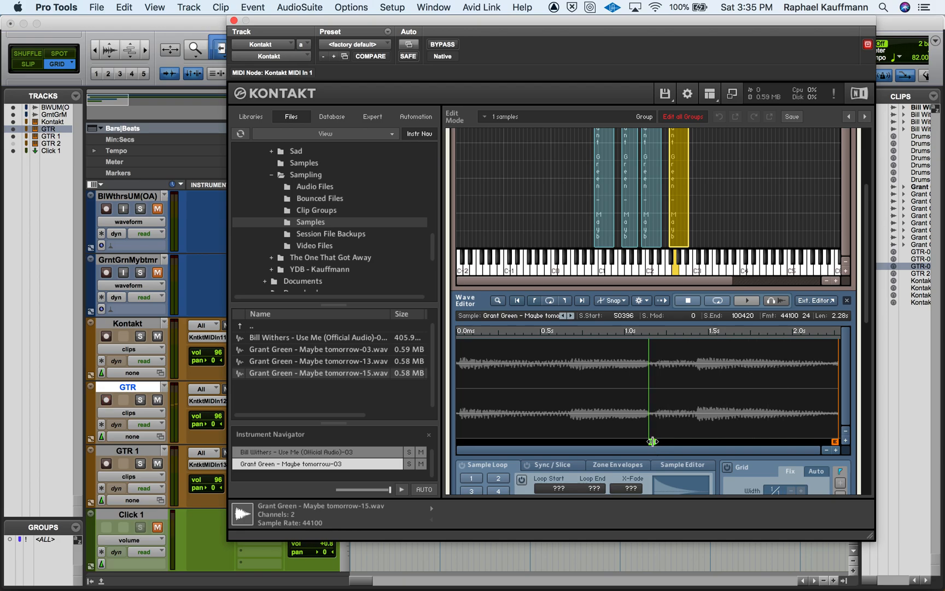
- Set the sample end of the zone rooted at C2 to about 52260, close Kontakt and play back the guitar loop
left_click(648, 233)
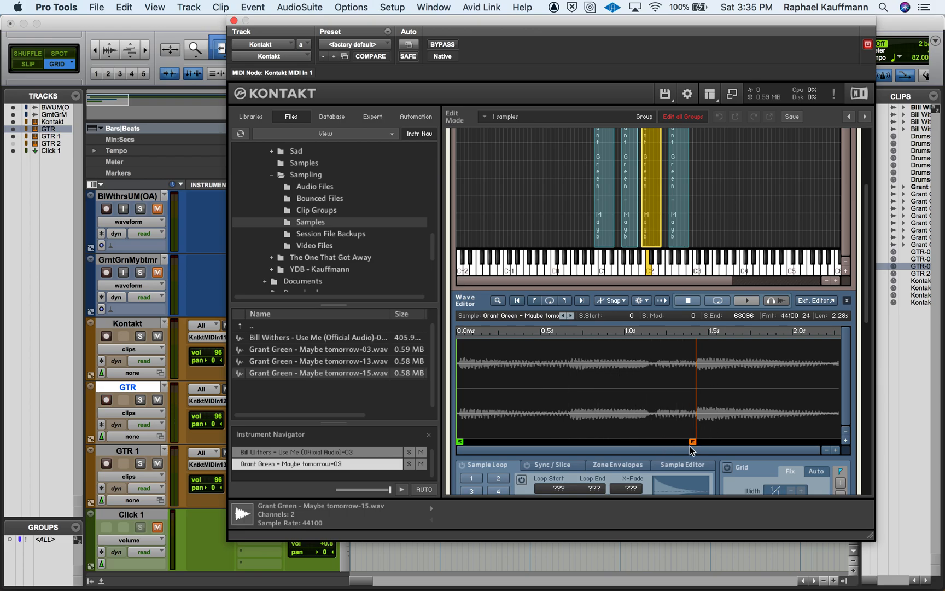
left_click_drag(692, 441, 652, 438)
left_click(234, 21)
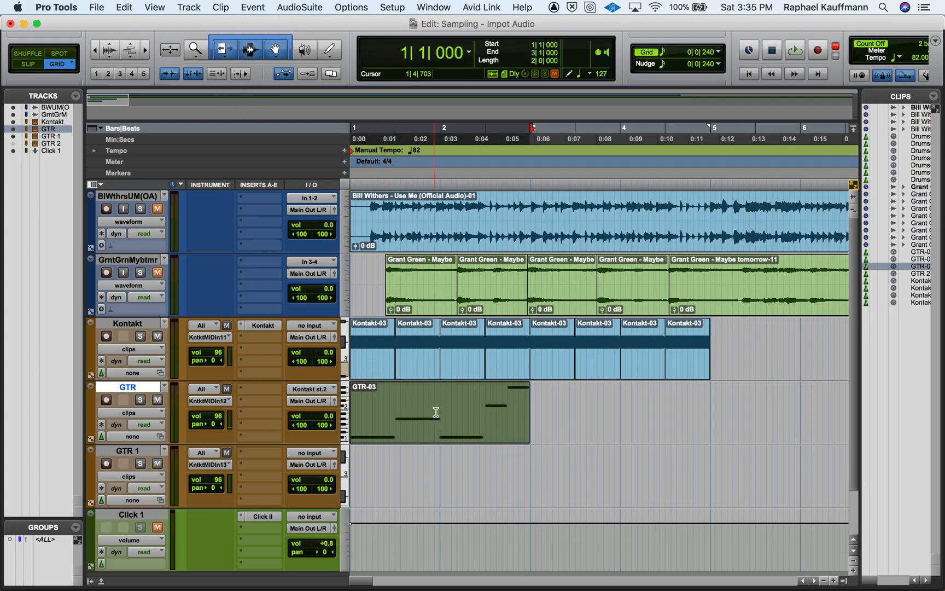
key("space")
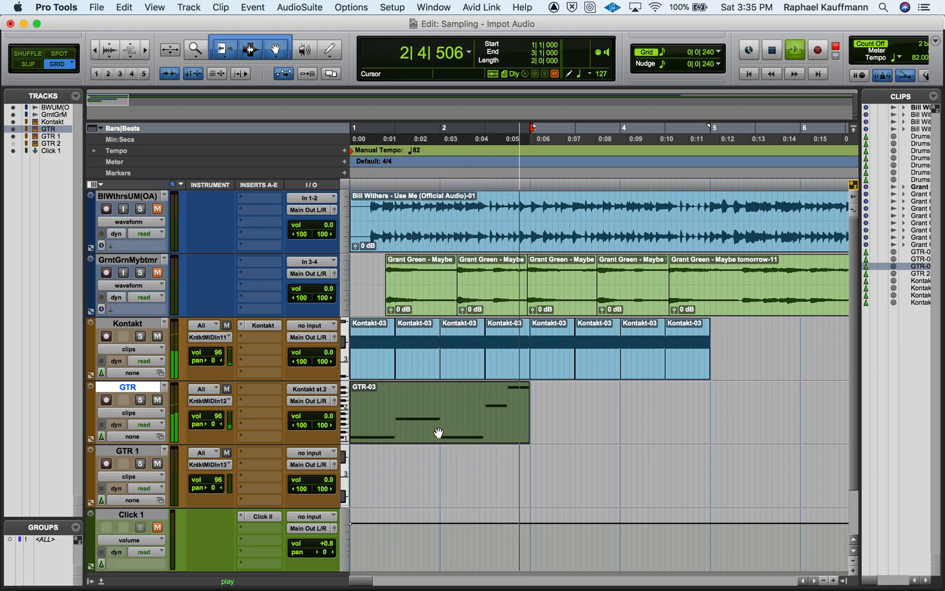
key("space")
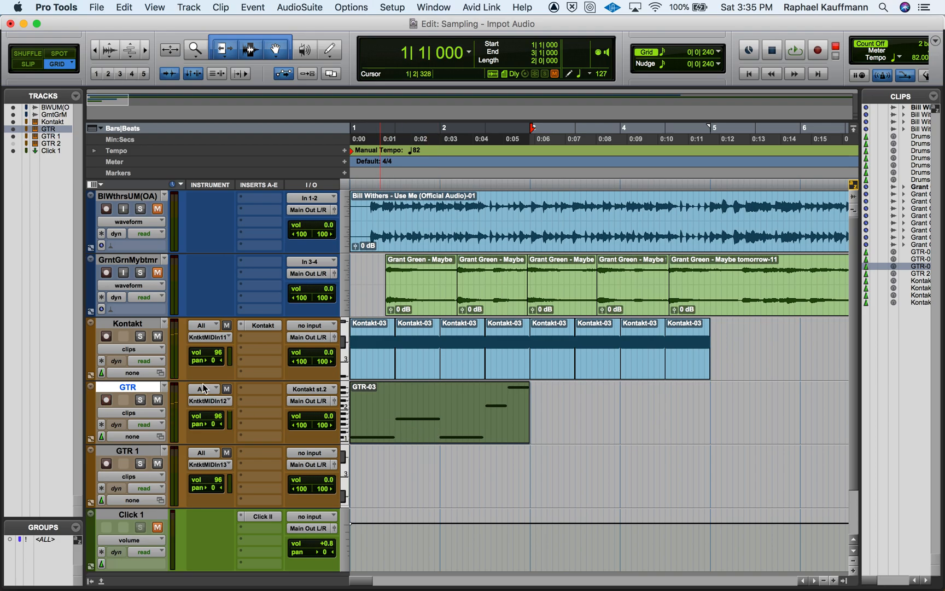
- Reopen Kontakt and pull the C2-rooted zone's sample end back to just before the second note's attack
left_click(262, 326)
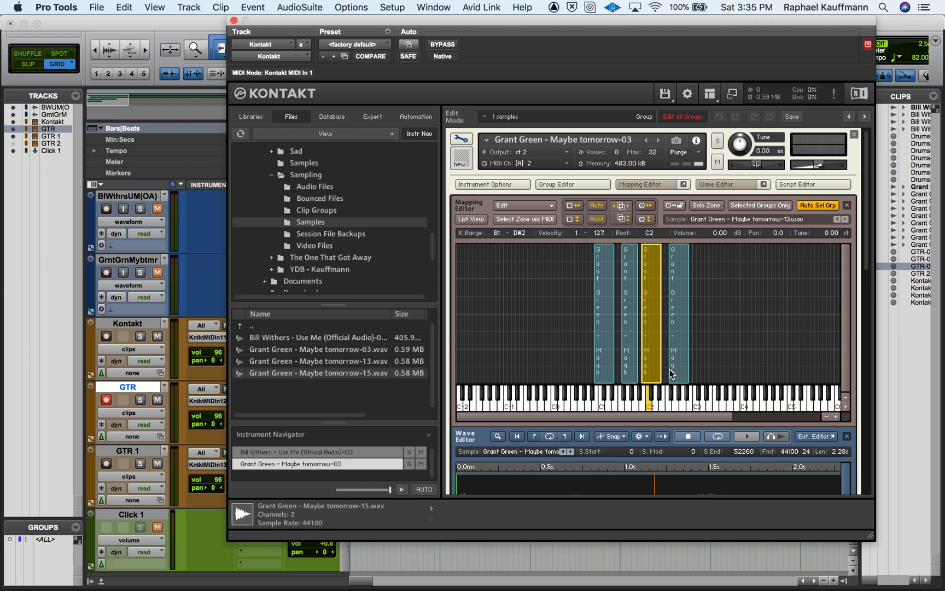
scroll(654, 371, "down", 5)
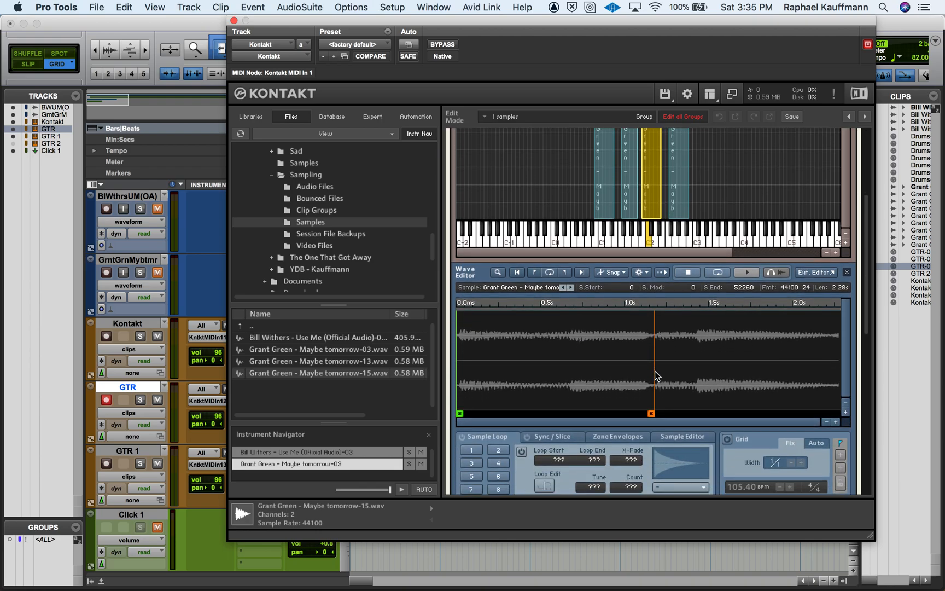
left_click_drag(652, 413, 567, 410)
- Trim the F#2–A#2 zone to the sample's second note, with sample start 29584 and sample end 63268
left_click(679, 211)
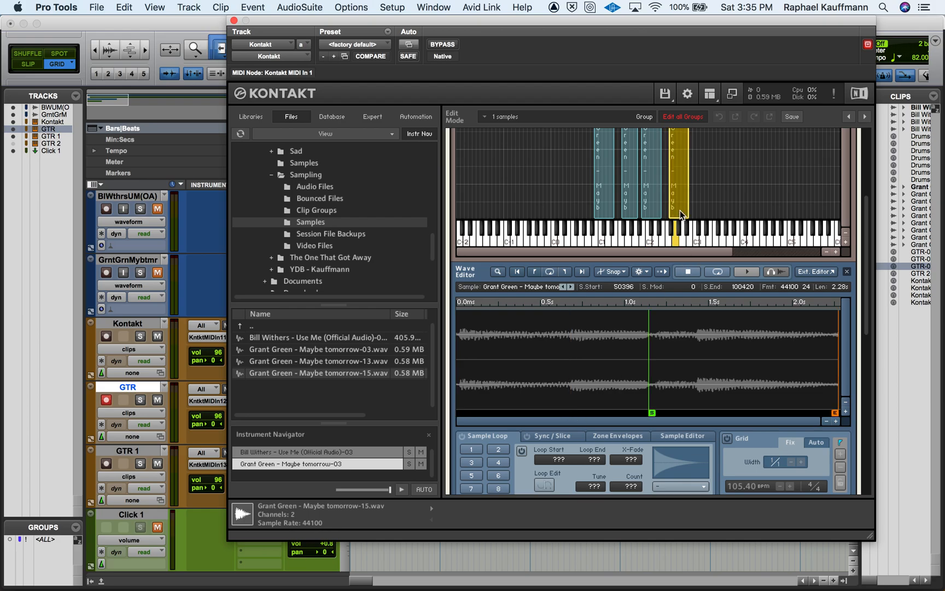
left_click_drag(650, 411, 570, 407)
left_click_drag(834, 413, 695, 410)
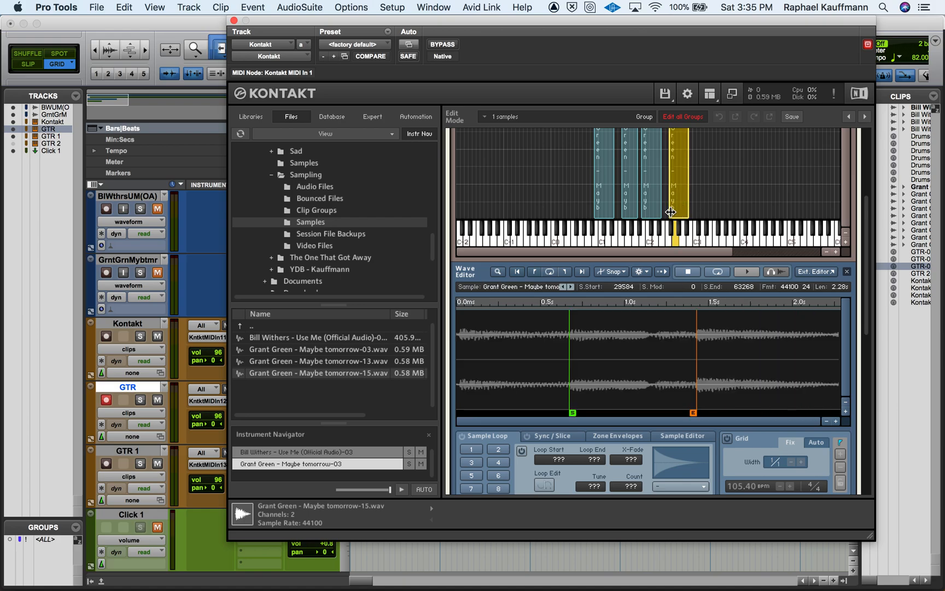
- Duplicate the F#2–A#2 zone and move the copy up to keys B2–D#3 with root C3
scroll(667, 211, "up", 5)
left_click(509, 154)
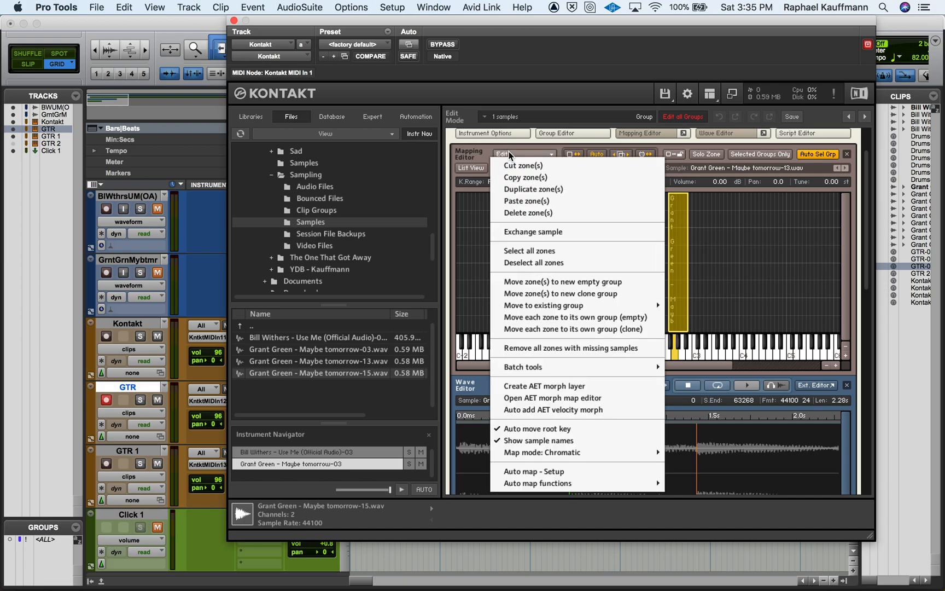
left_click(516, 191)
left_click(712, 298)
left_click_drag(672, 316, 690, 316)
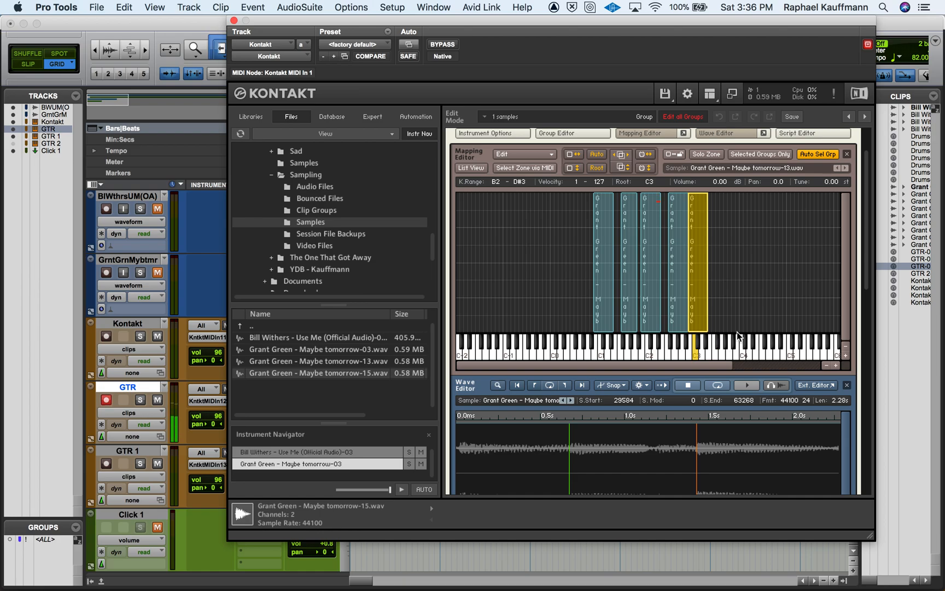
- Extend the duplicated zone's sample end to 100420, move its sample start to the third note's attack, and close Kontakt
scroll(727, 348, "down", 3)
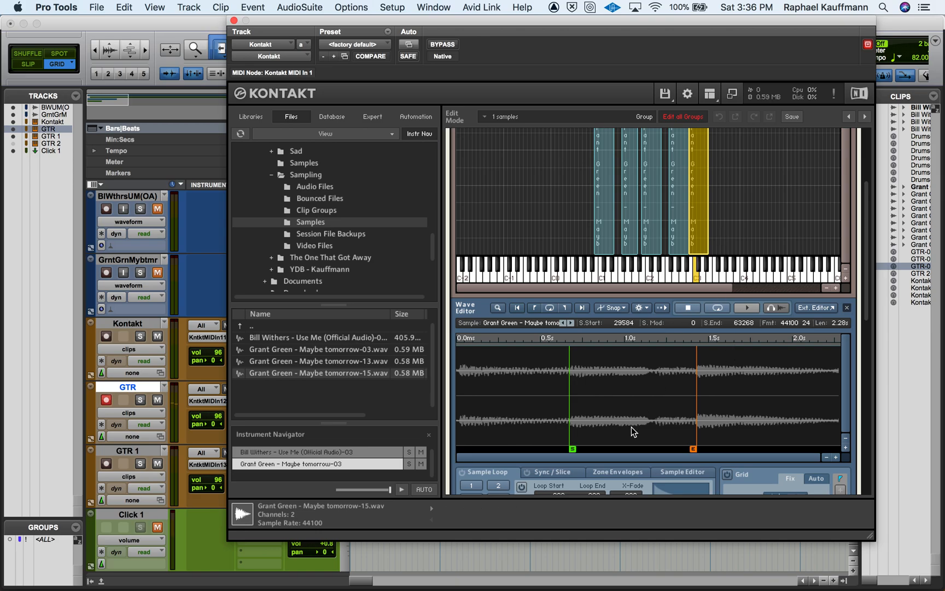
left_click_drag(700, 449, 843, 449)
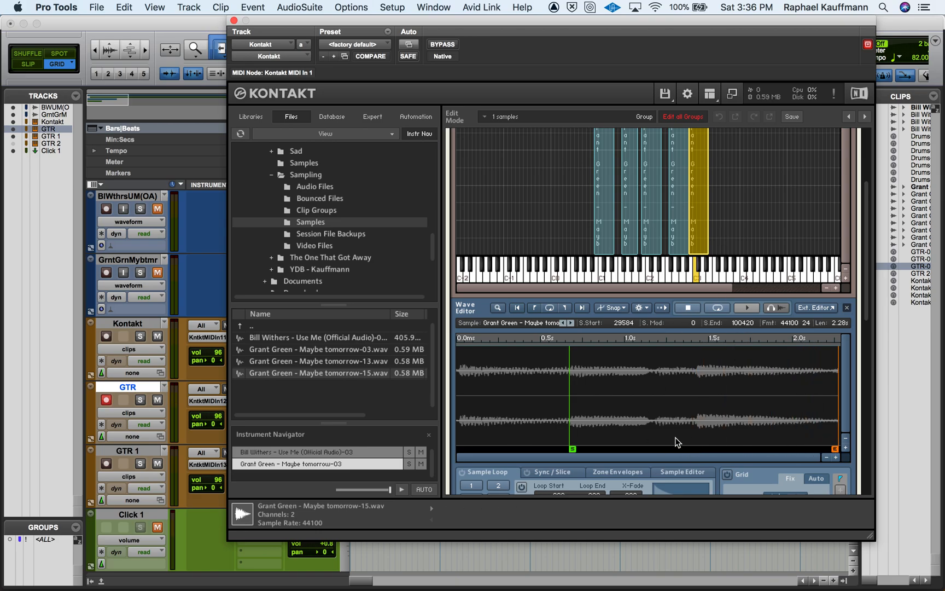
left_click_drag(580, 447, 702, 438)
left_click(234, 20)
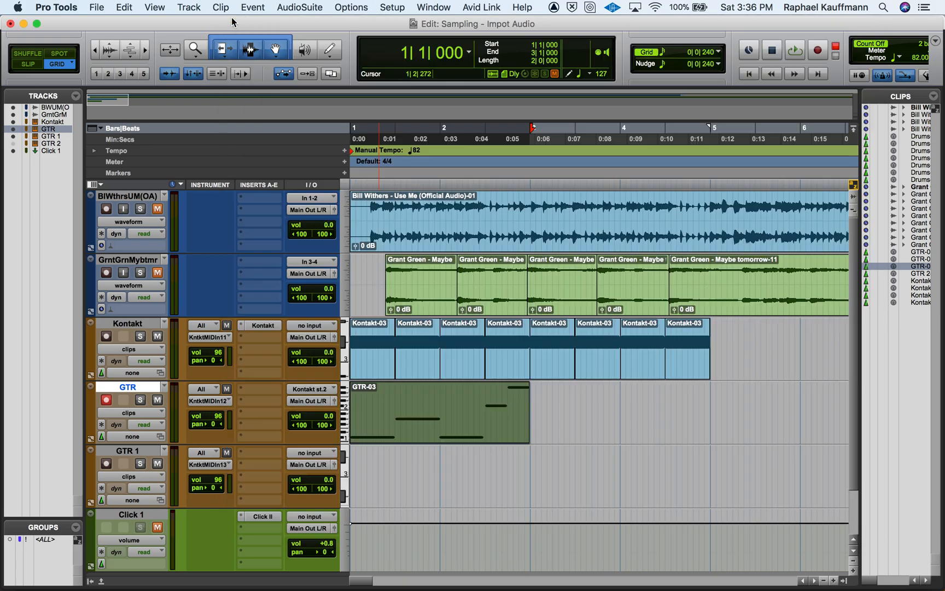
- Delete the GTR-03 clip and record a new two-bar guitar take on the GTR track from bar 1
key("Delete")
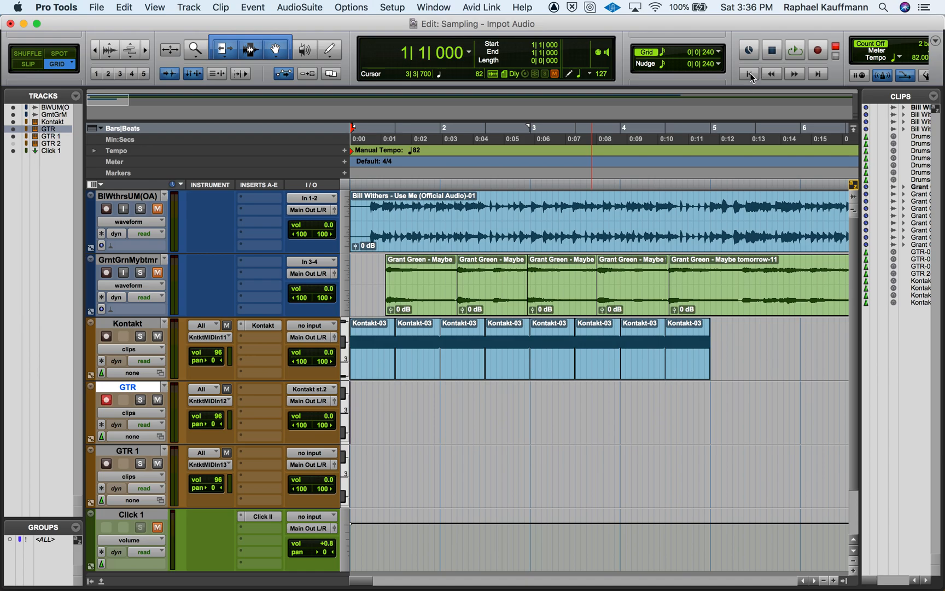
key("shift+r")
left_click(823, 53)
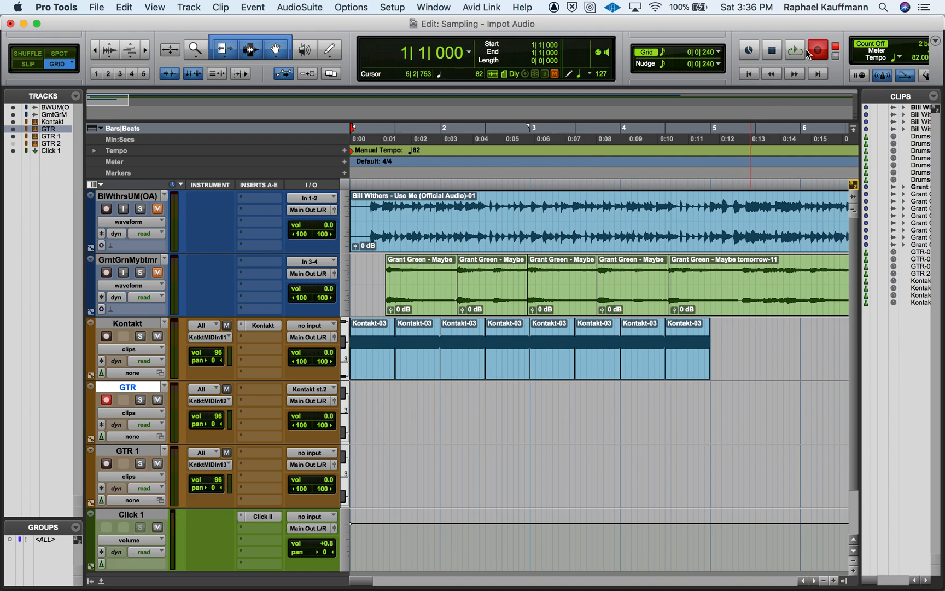
left_click(802, 52)
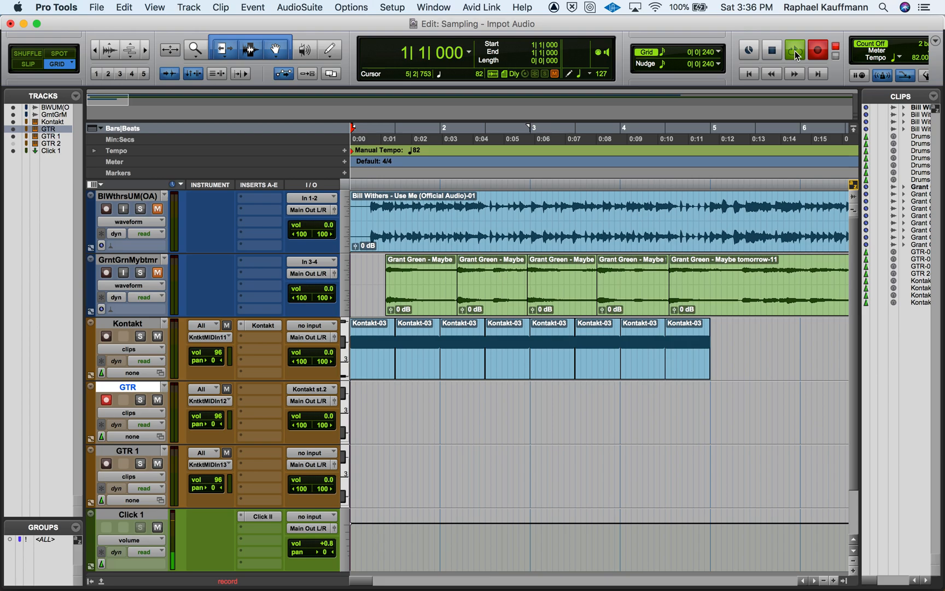
left_click(794, 51)
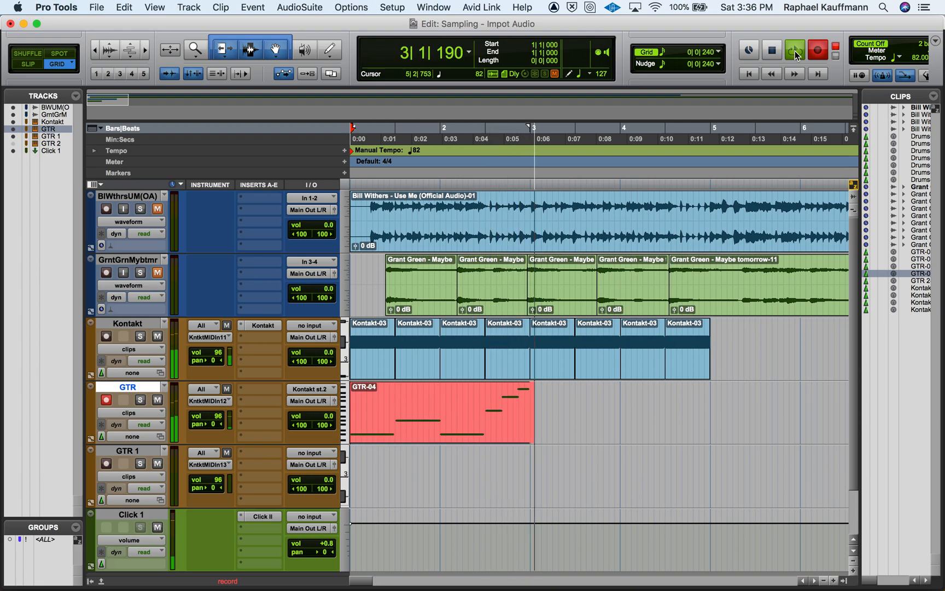
left_click(771, 50)
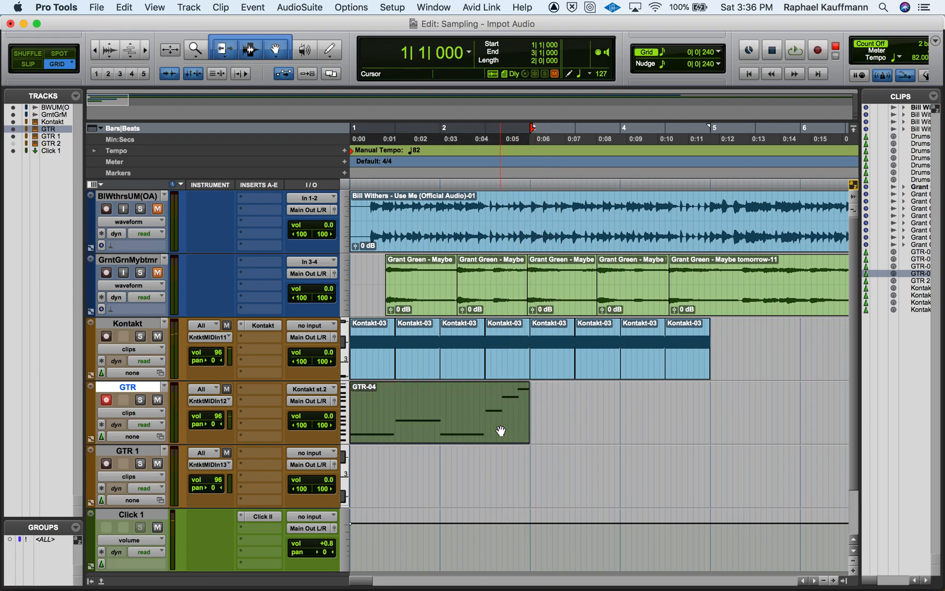
- Open the GTR-04 clip in the MIDI editor and move its last note up one semitone to C#3
double_click(500, 430)
left_click(627, 275)
left_click_drag(553, 154, 552, 141)
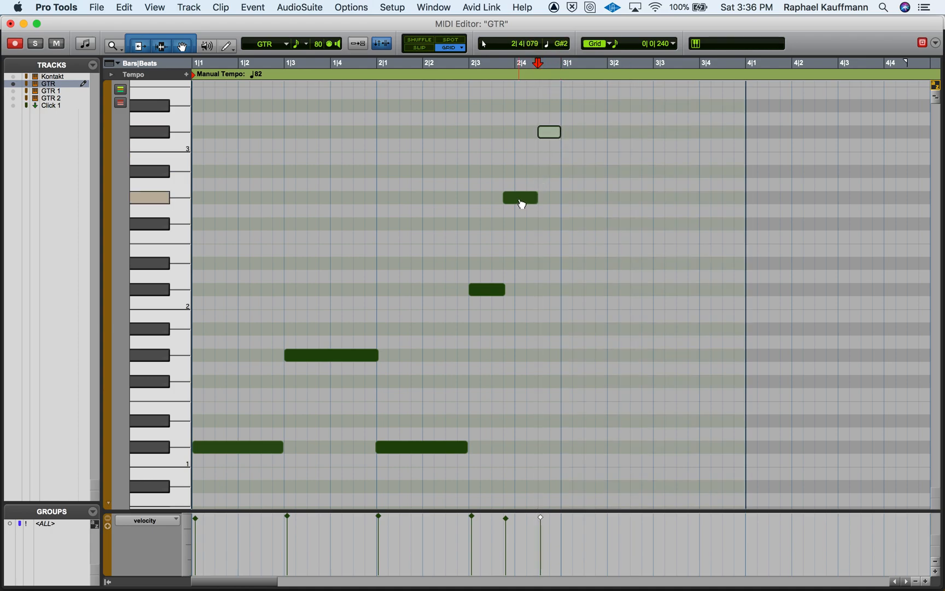
- Trim the C#2 note's end, the second C#1 note's start and the G#1 note's end to the grid
left_click(518, 202)
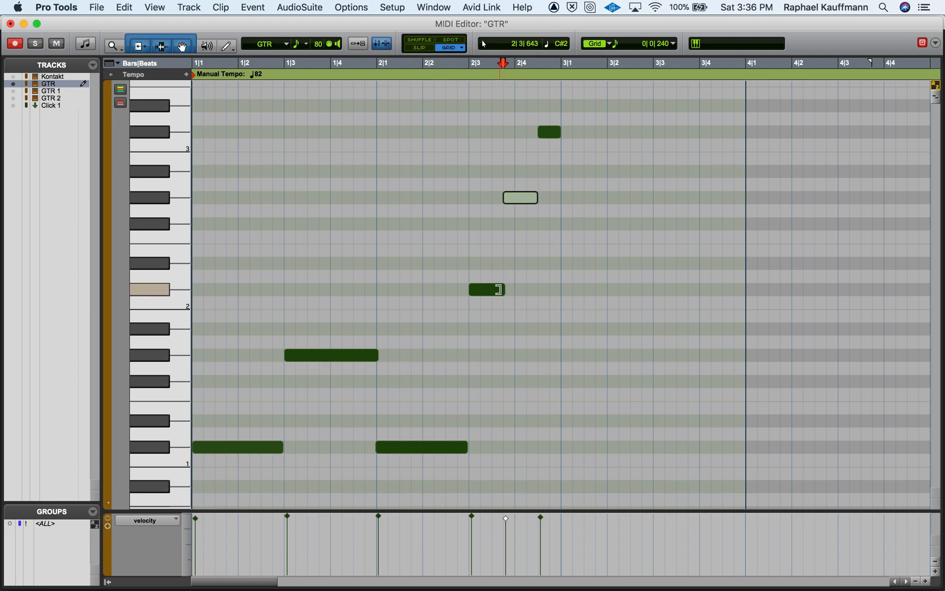
left_click(499, 289)
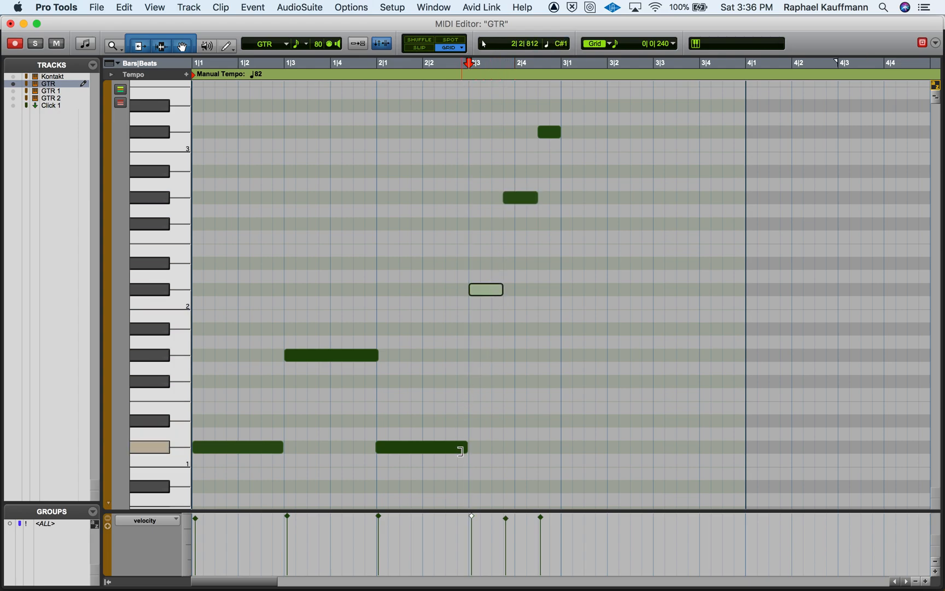
left_click(381, 446)
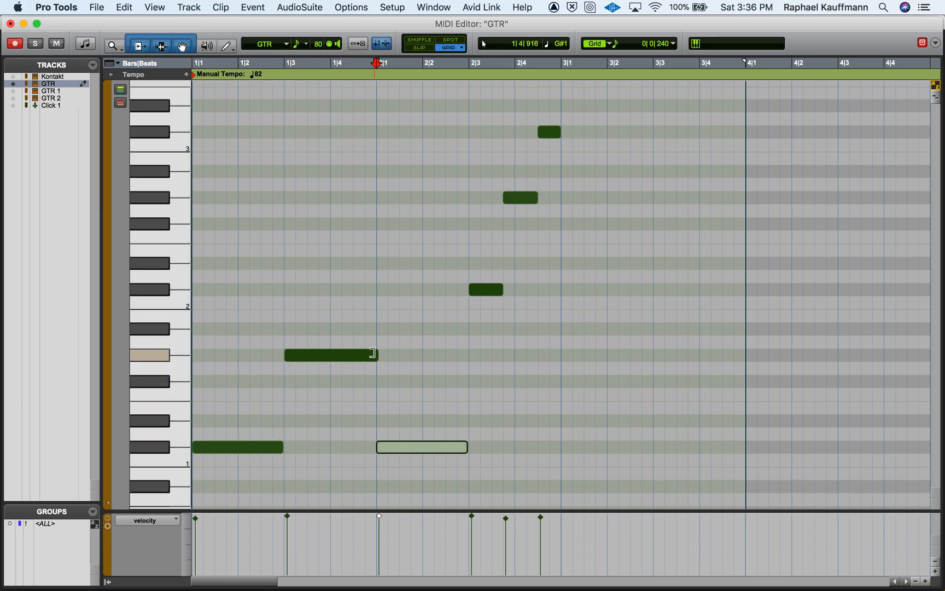
left_click(372, 352)
- Trim the end of the GTR-04 clip back to bar 3 and mute the Click 1 track during loop playback
key("super+equal")
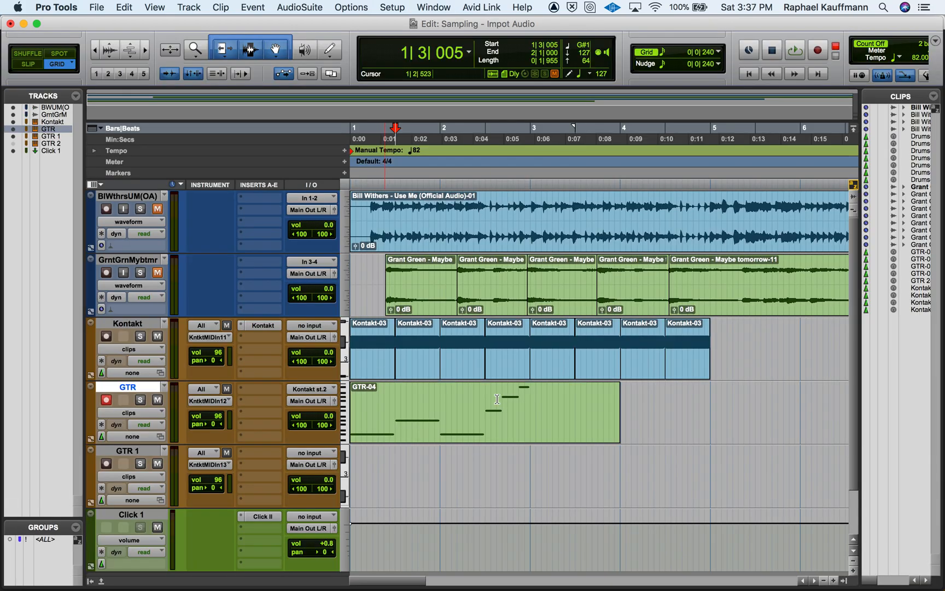
left_click_drag(616, 409, 530, 408)
key("space")
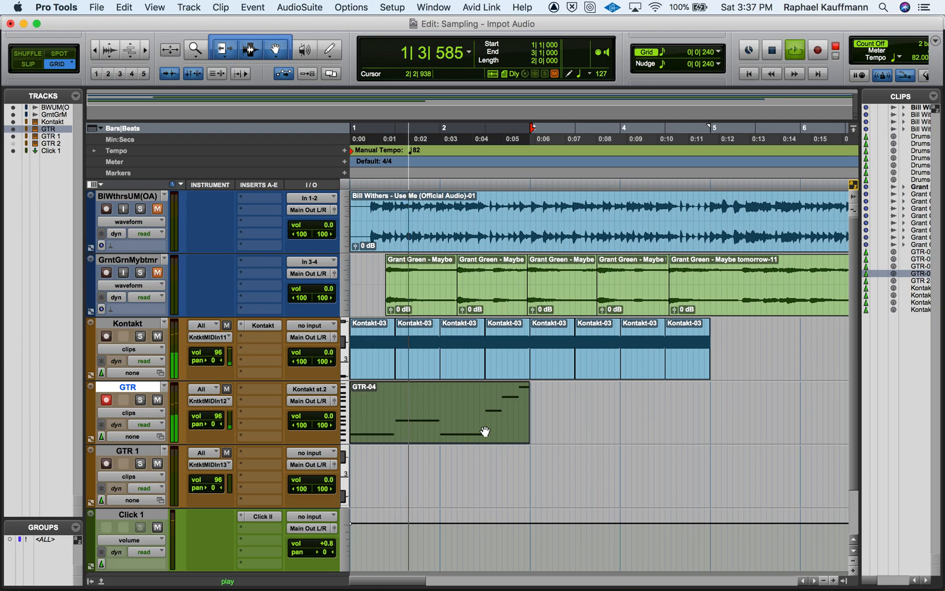
left_click(157, 527)
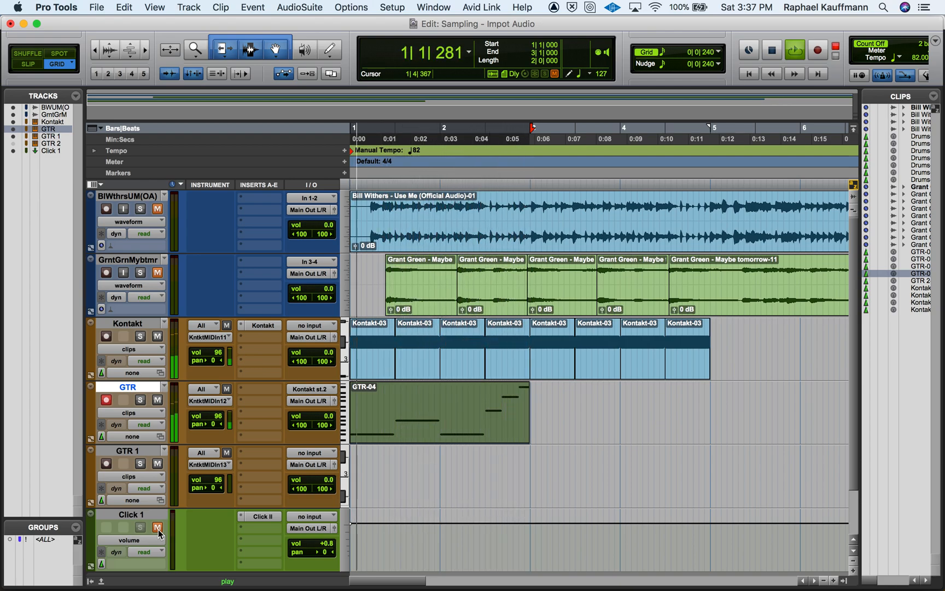
key("space")
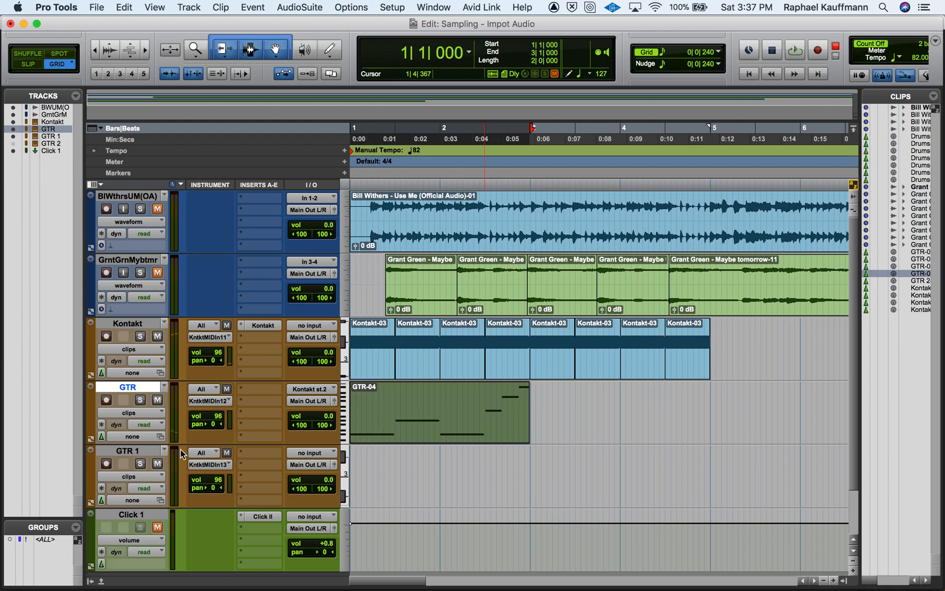
- Compare the sample regions of the B1–D#2, F#2–A#2 and B2–D#3 zones in Kontakt, and audition the two-bar loop
left_click(257, 327)
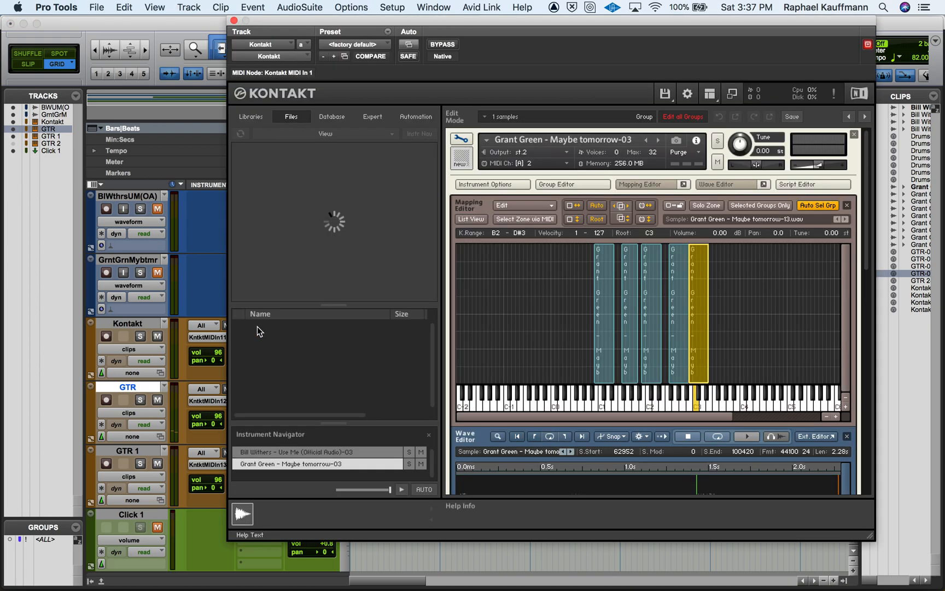
left_click(652, 363)
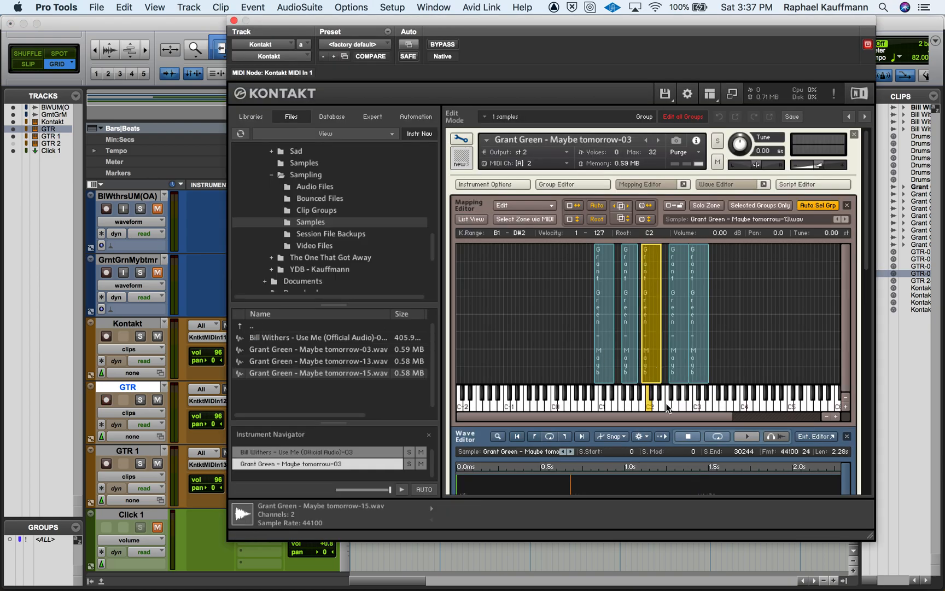
scroll(666, 403, "down", 4)
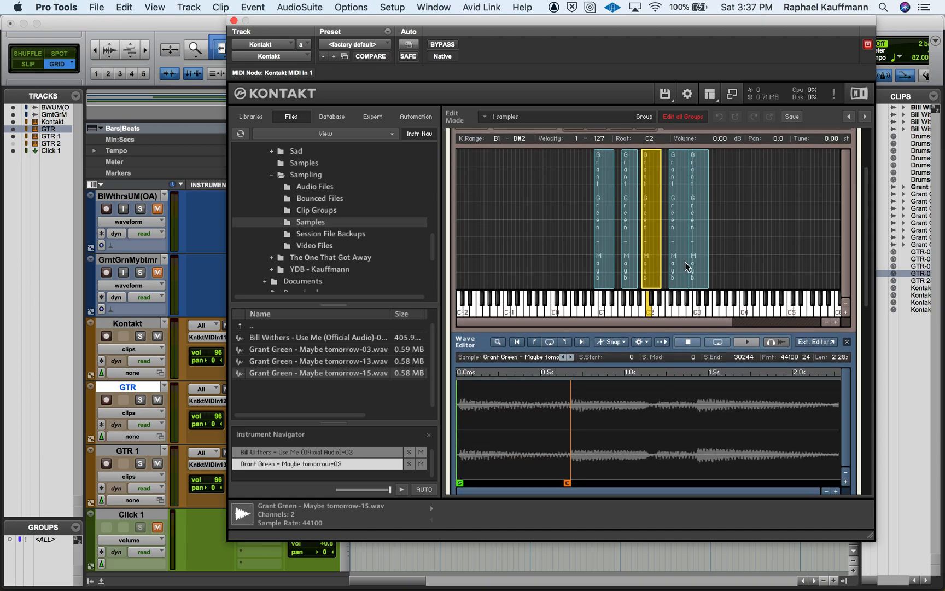
left_click(684, 263)
left_click(651, 265)
left_click(693, 268)
left_click(677, 266)
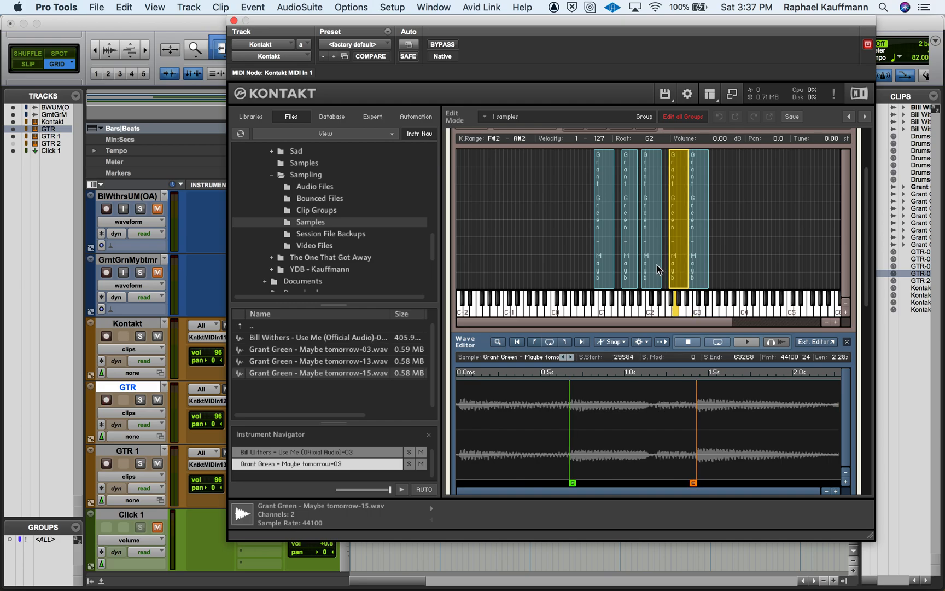
left_click(654, 270)
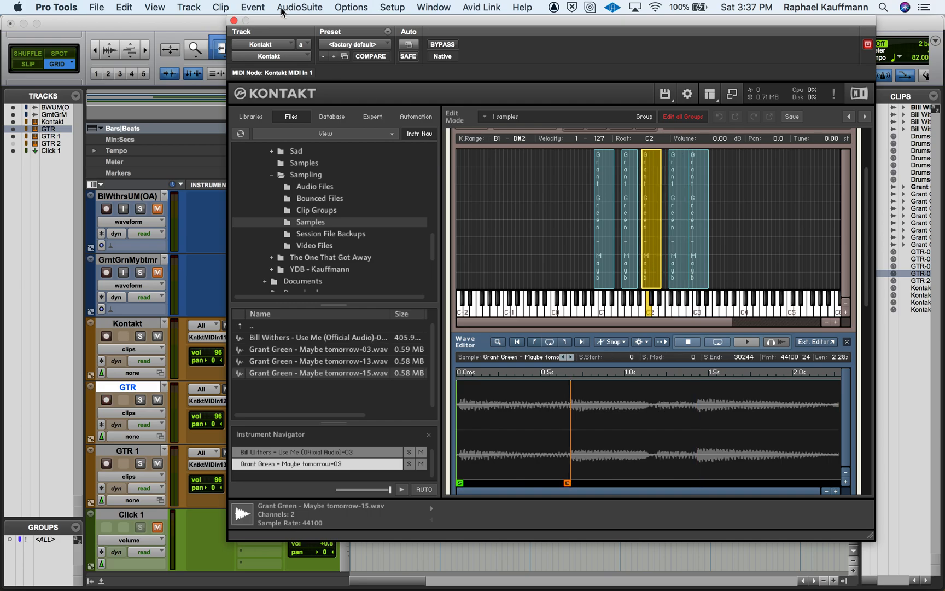
left_click(234, 20)
key("space")
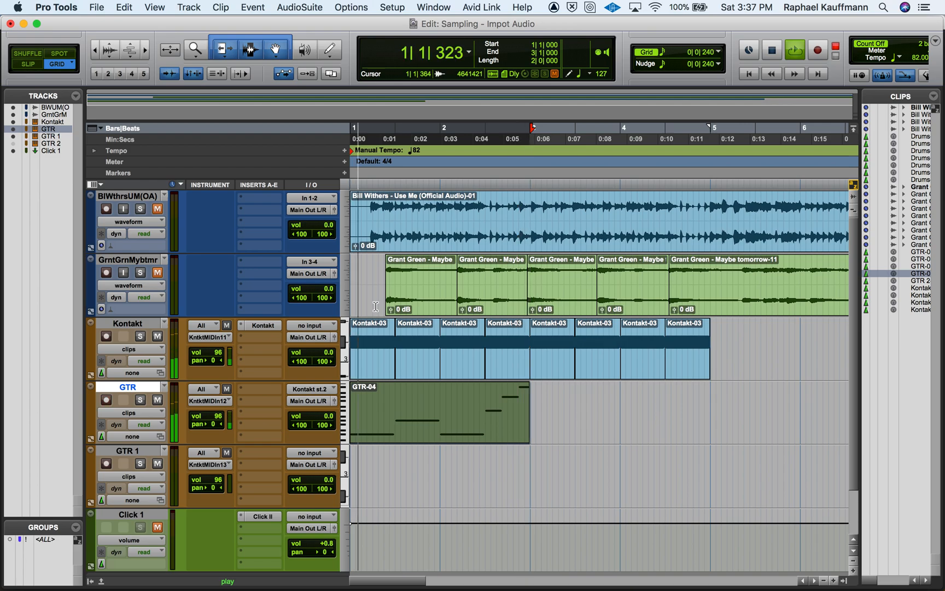
key("space")
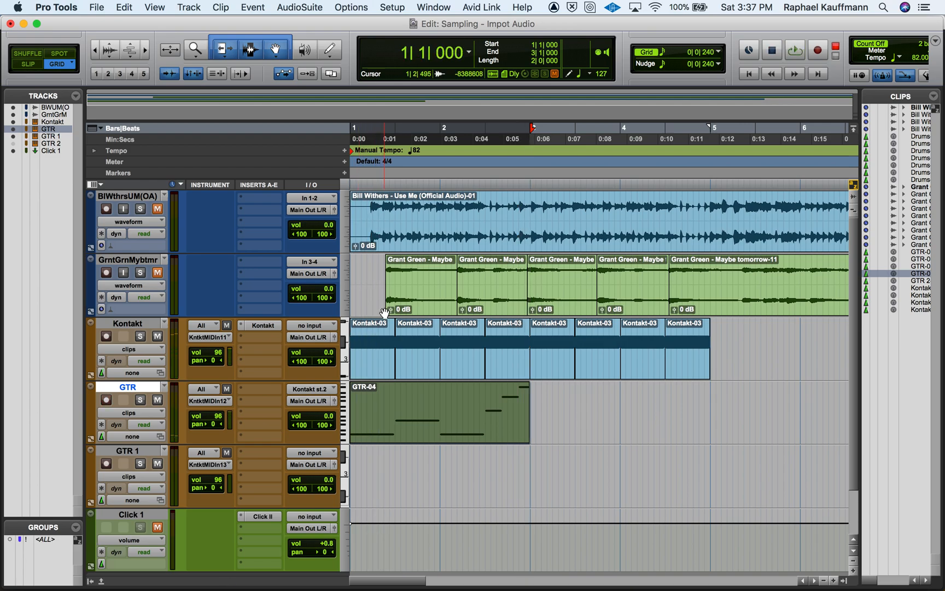
key("super+Tab")
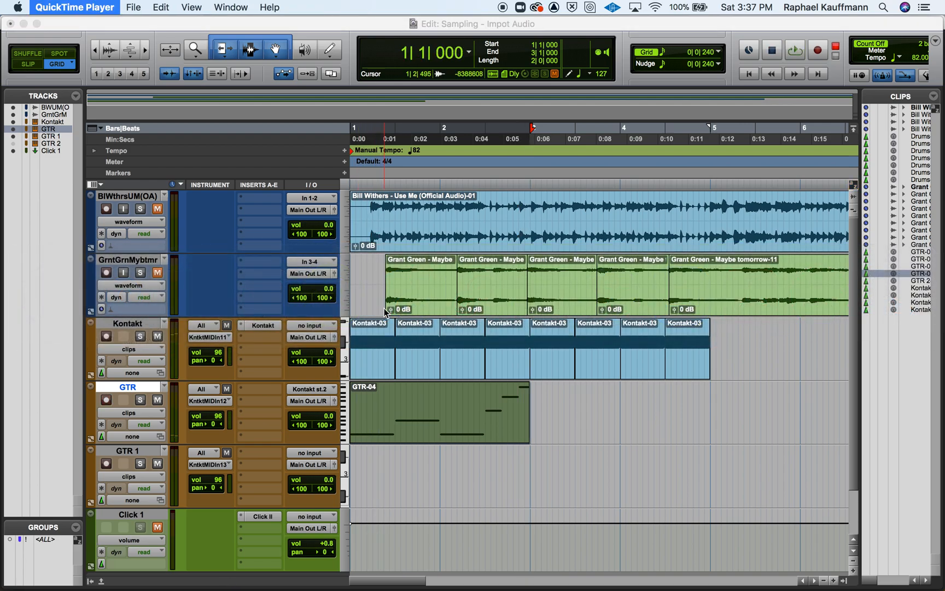
key("super+w")
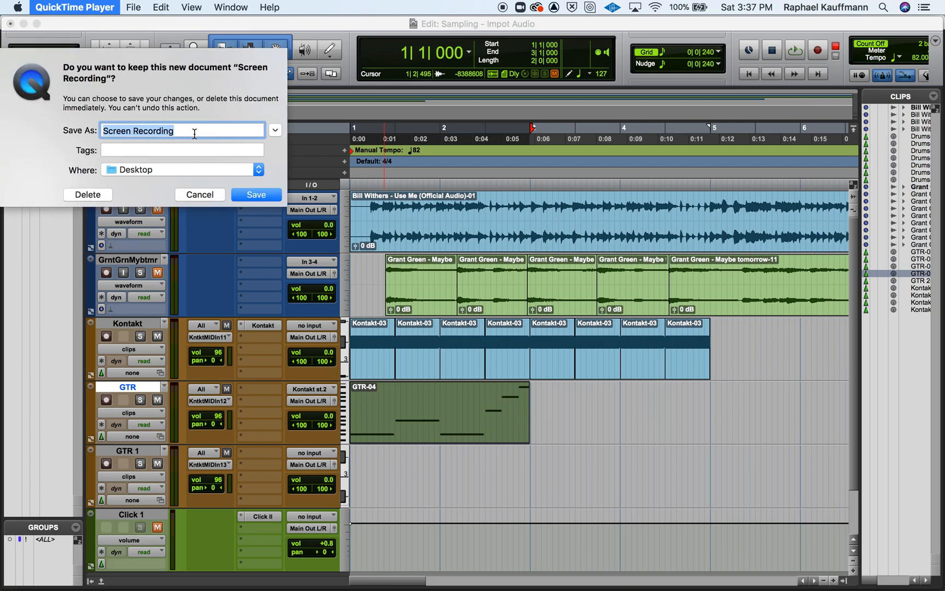